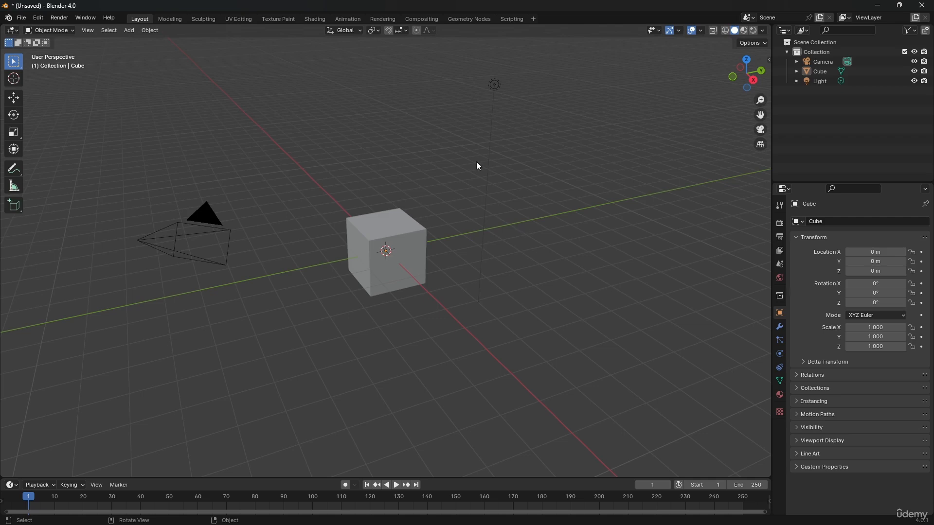
# Delete the default cube and add a new cube mesh at the world origin.
pyautogui.moveTo(452, 177); pyautogui.dragTo(454, 208, button='middle')
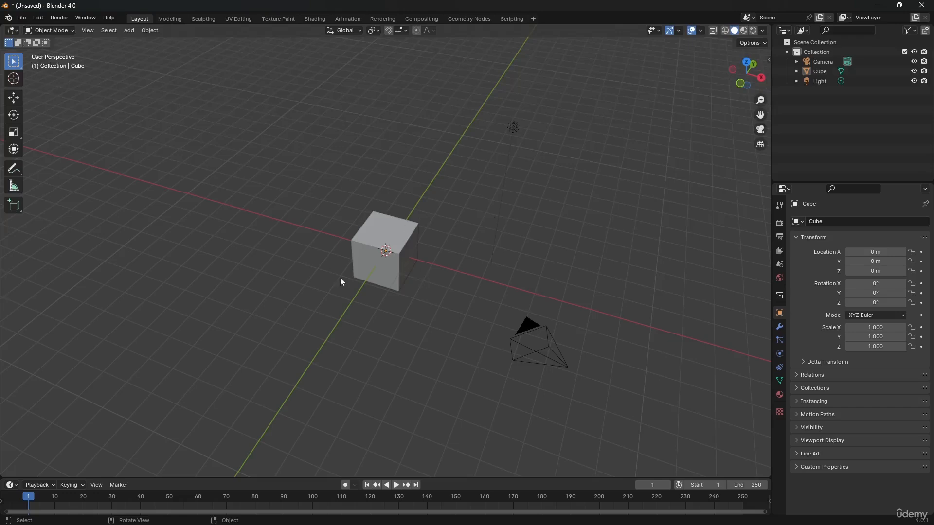
pyautogui.moveTo(360, 244); pyautogui.dragTo(365, 223, button='middle')
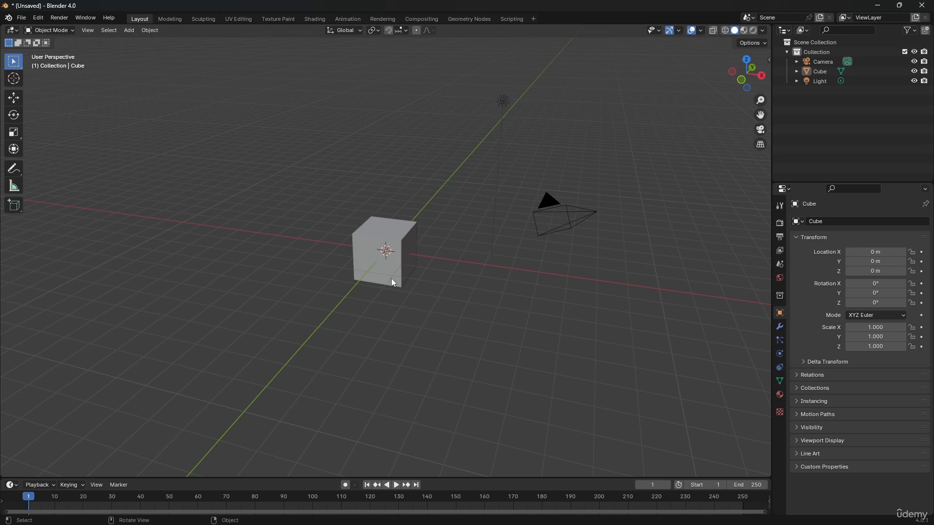
pyautogui.click(394, 251)
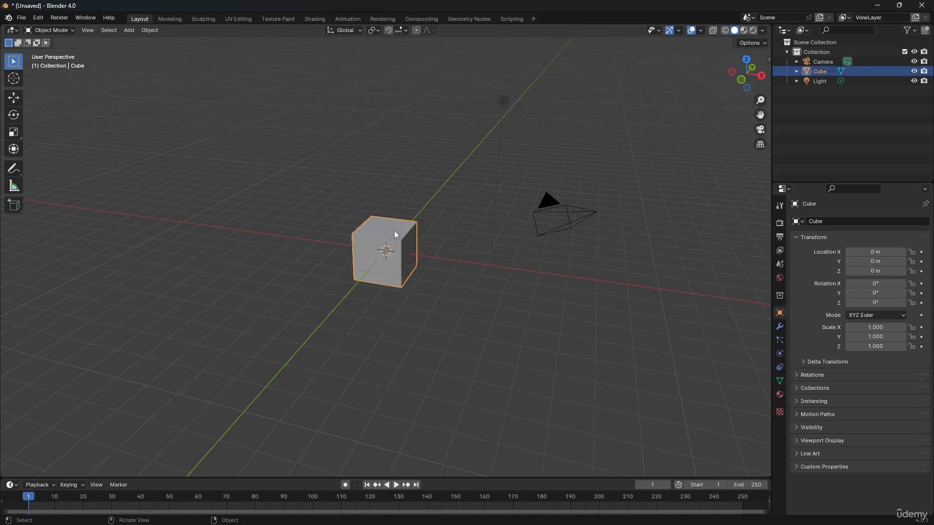
pyautogui.press('Delete')
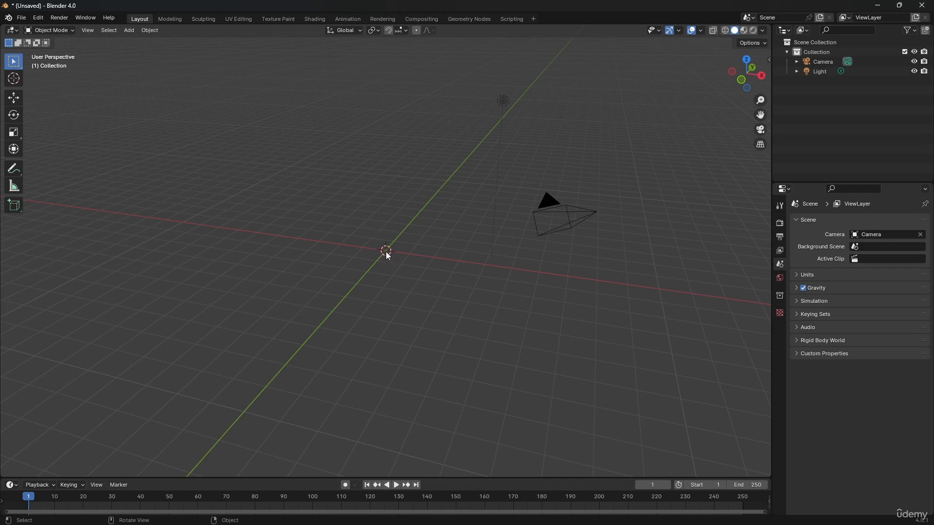
pyautogui.hotkey('shift', 'a')
pyautogui.moveTo(385, 262)
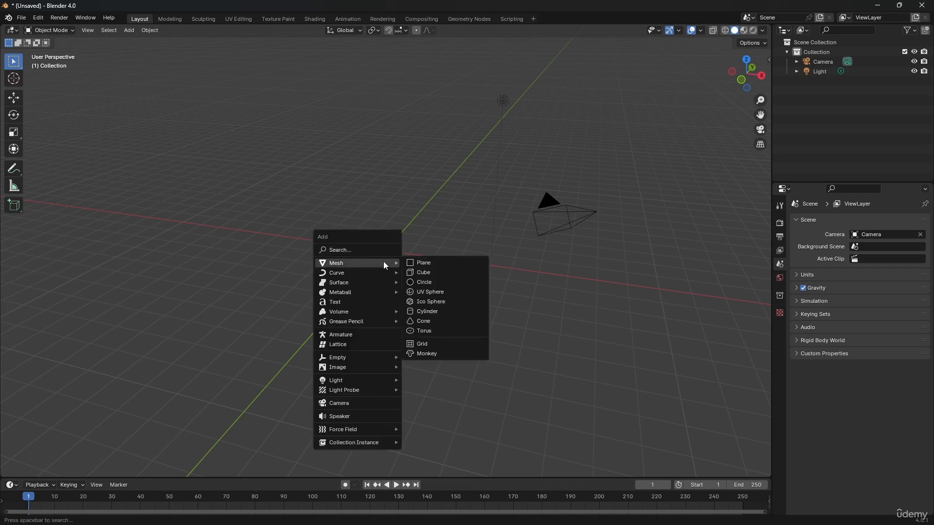
pyautogui.click(426, 274)
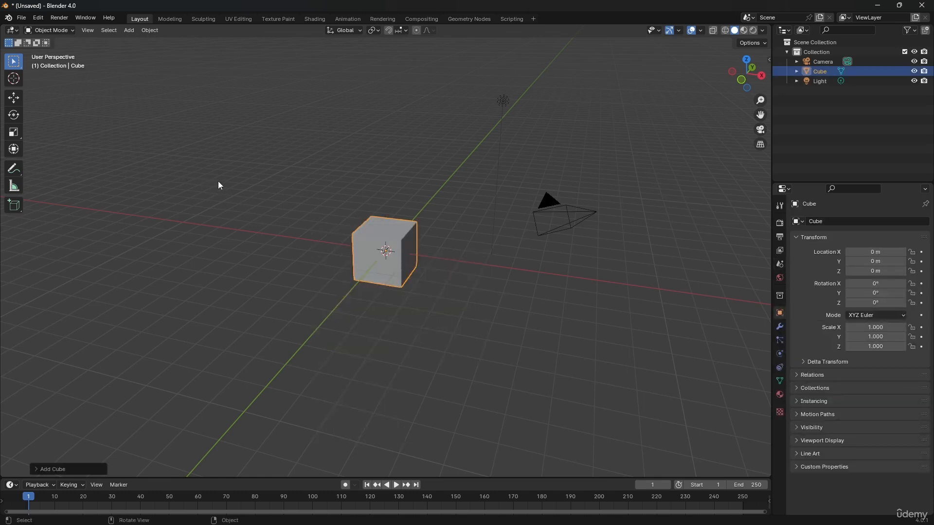
# Move the cube about 2.05 m along X and across the YZ plane, and undo both moves.
pyautogui.click(16, 101)
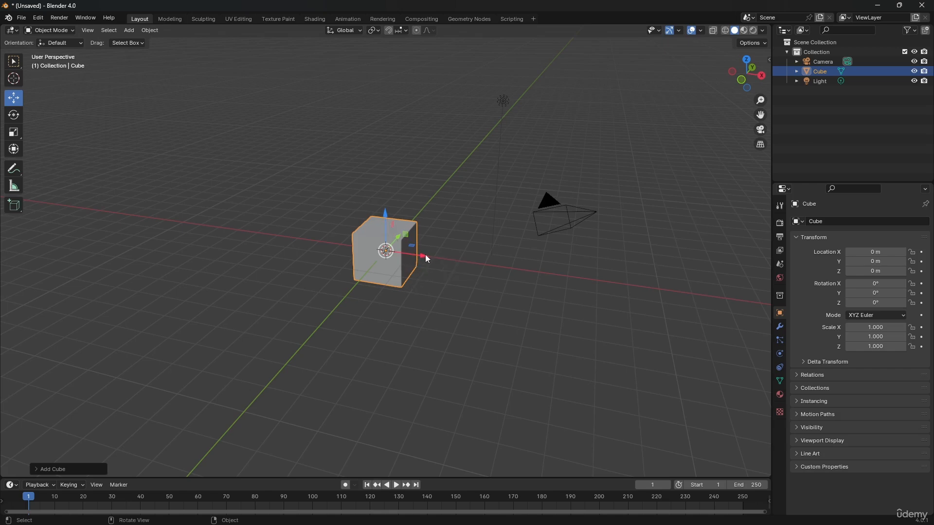
pyautogui.moveTo(424, 258); pyautogui.dragTo(471, 283)
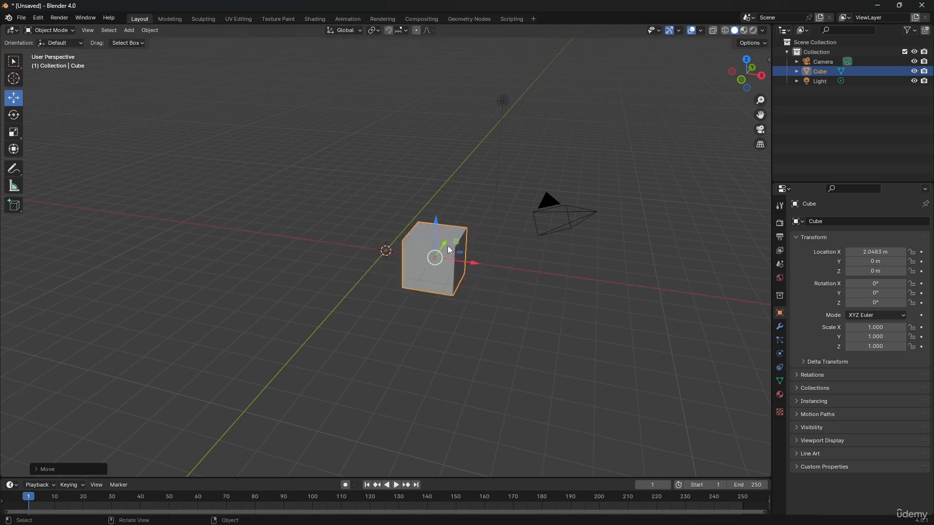
pyautogui.moveTo(447, 247); pyautogui.dragTo(471, 87)
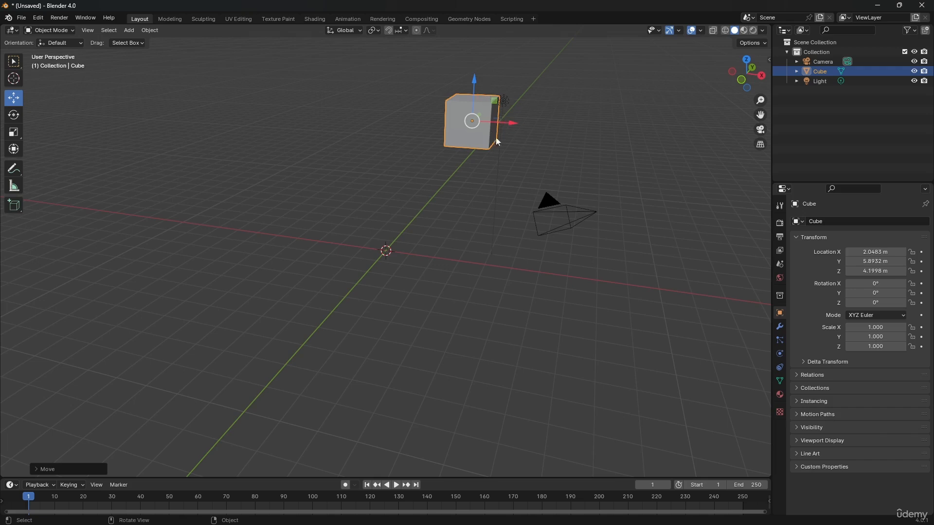
pyautogui.hotkey('ctrl', 'z')
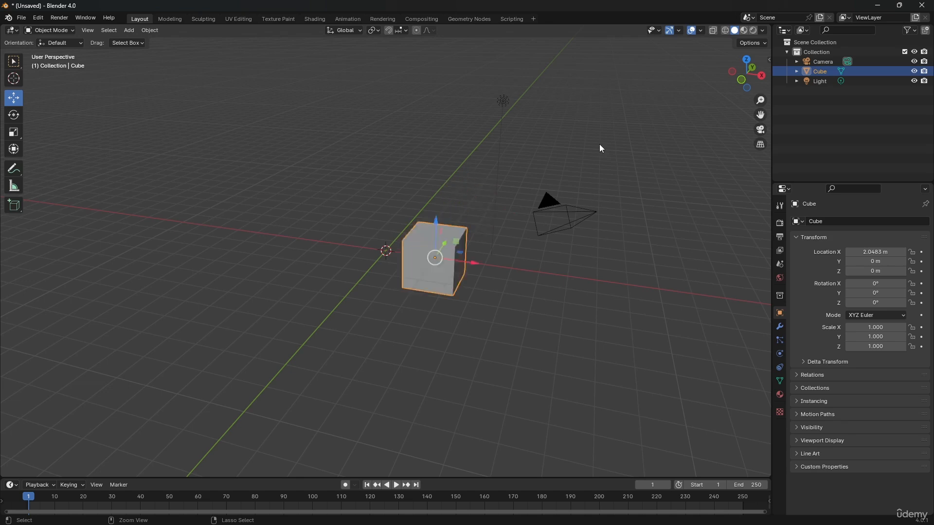
pyautogui.hotkey('ctrl', 'z')
pyautogui.hotkey('ctrl', 'z')
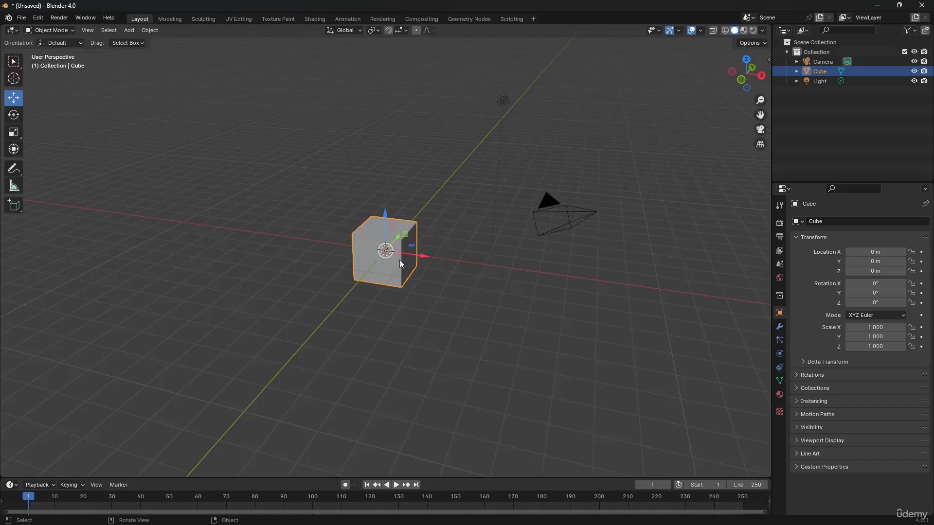
# Move the cube within the XY, YZ and XZ planes to about X 2.13 m, Y 1.59 m, Z 1.61 m.
pyautogui.moveTo(401, 264); pyautogui.dragTo(369, 241, button='middle')
pyautogui.scroll(3, 387, 234)
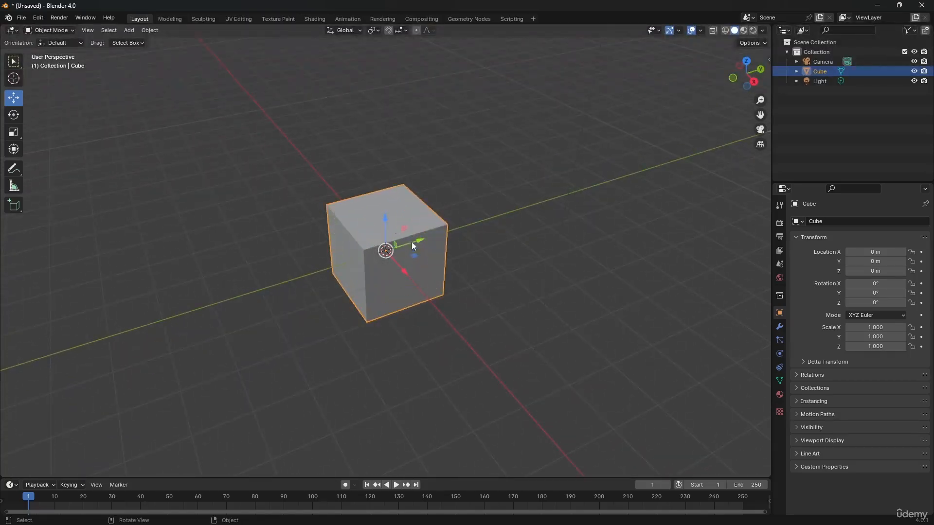
pyautogui.moveTo(415, 265)
pyautogui.mouseDown(button='middle')
pyautogui.moveTo(384, 263)
pyautogui.moveTo(424, 269)
pyautogui.mouseUp(button='middle')
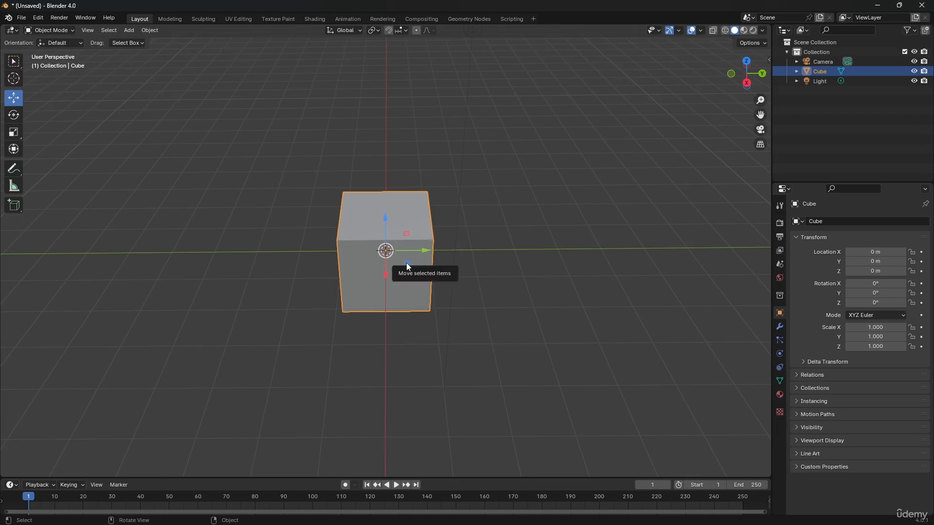
pyautogui.moveTo(406, 264); pyautogui.dragTo(481, 327)
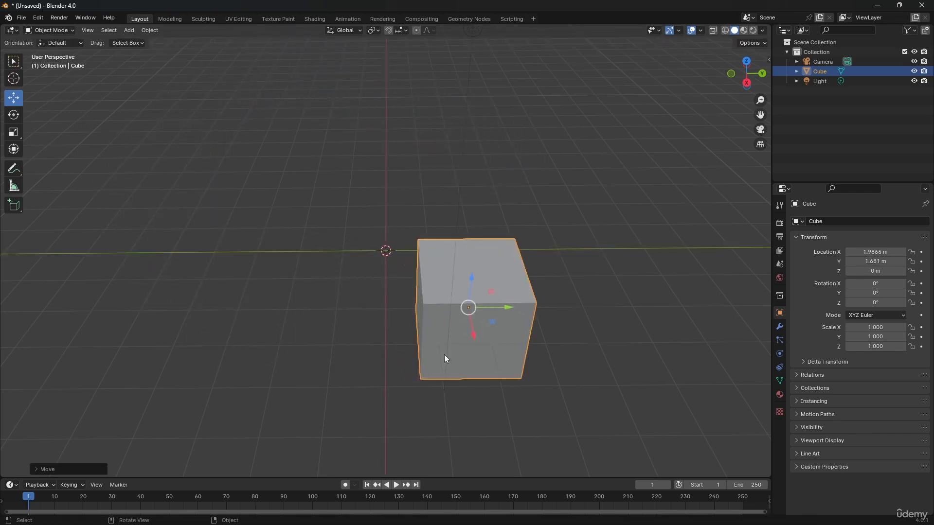
pyautogui.moveTo(492, 291); pyautogui.dragTo(492, 240)
pyautogui.moveTo(492, 238); pyautogui.dragTo(436, 259, button='middle')
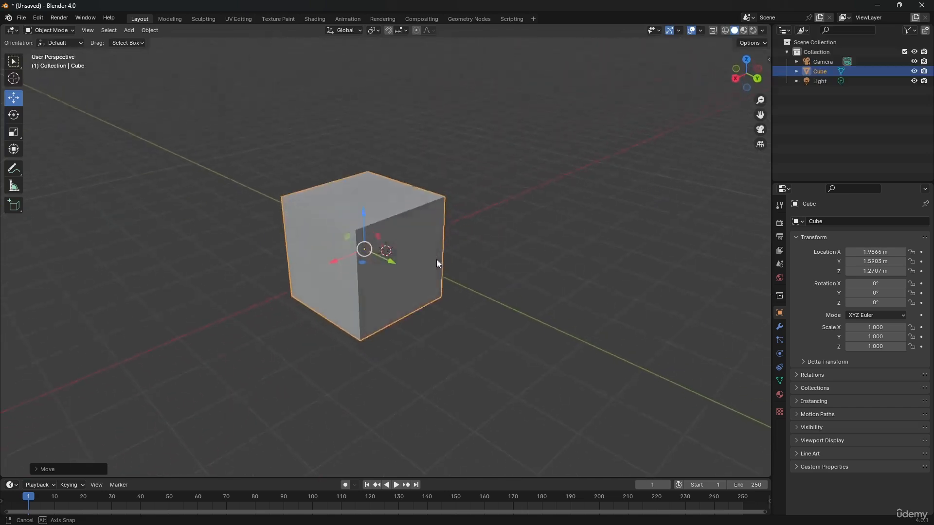
pyautogui.moveTo(348, 242)
pyautogui.mouseDown()
pyautogui.moveTo(374, 285)
pyautogui.moveTo(292, 253)
pyautogui.moveTo(328, 199)
pyautogui.moveTo(340, 225)
pyautogui.mouseUp()
# Clear the cube's location to return it to the world origin.
pyautogui.hotkey('ctrl', 'z')
pyautogui.hotkey('ctrl', 'z')
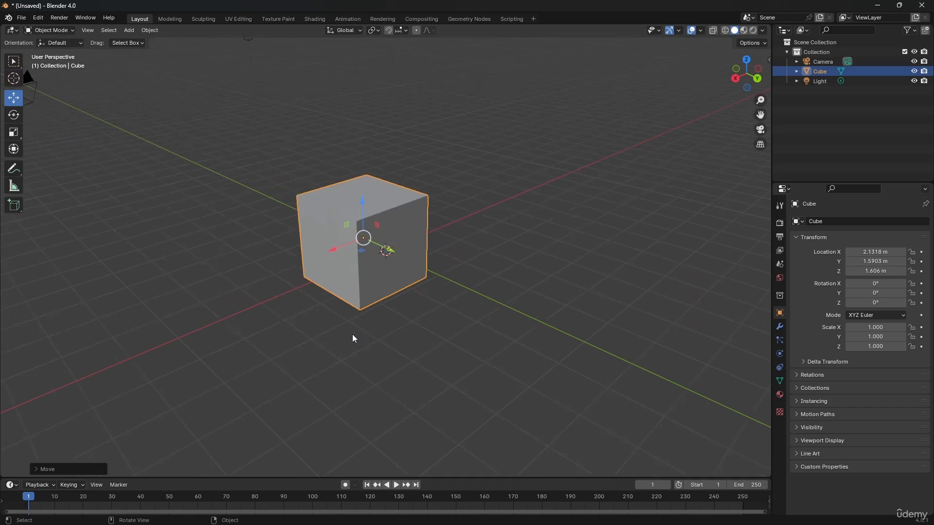
pyautogui.hotkey('alt', 'g')
# Rotate the cube freely and around the X axis with the Rotate tool, and undo both rotations.
pyautogui.moveTo(354, 326); pyautogui.dragTo(506, 275, button='middle')
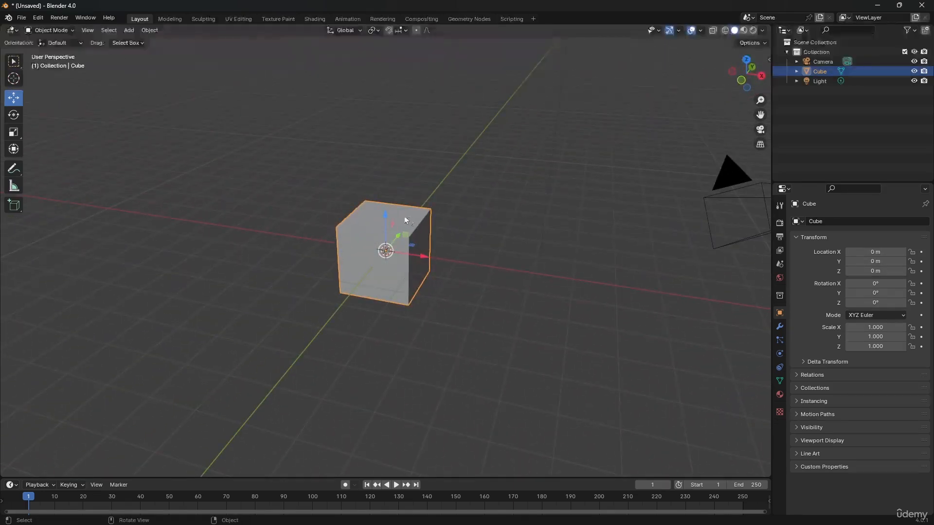
pyautogui.click(18, 118)
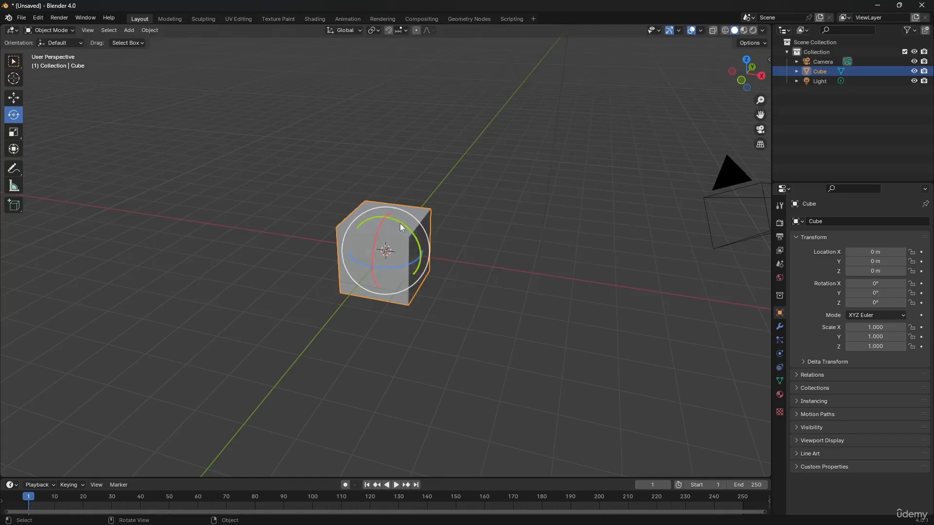
pyautogui.moveTo(396, 225); pyautogui.dragTo(331, 276)
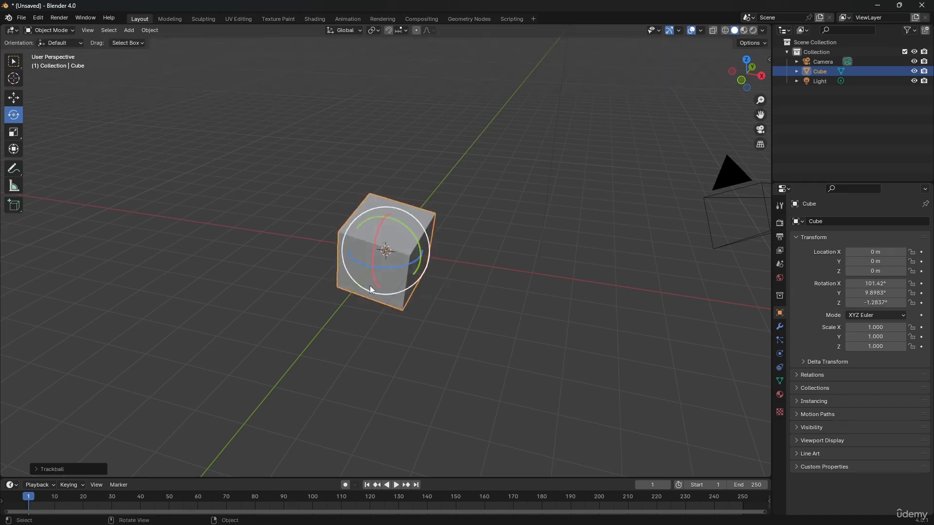
pyautogui.moveTo(370, 285); pyautogui.dragTo(478, 277, button='middle')
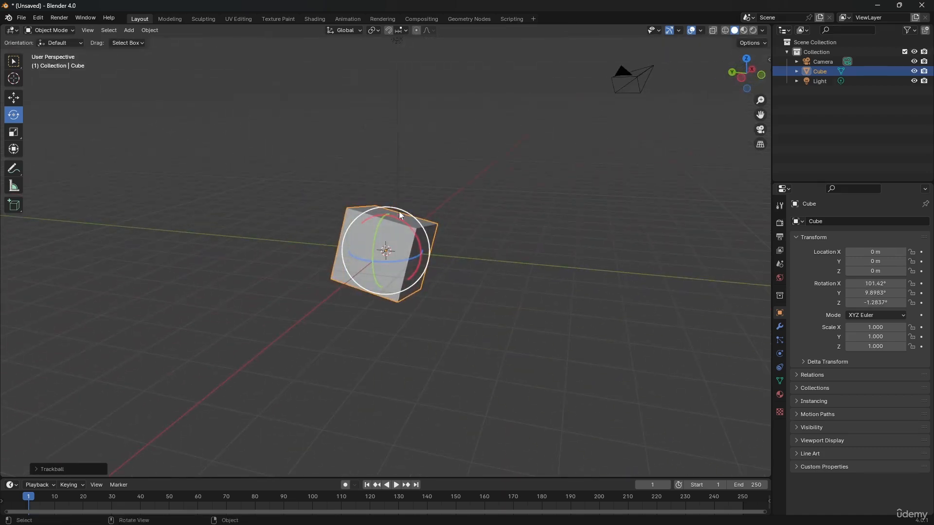
pyautogui.moveTo(392, 215); pyautogui.dragTo(354, 354)
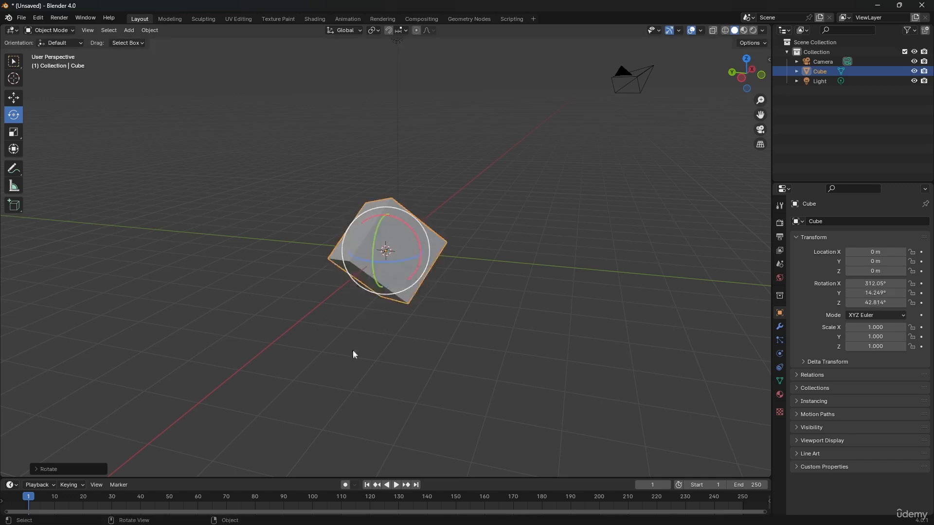
pyautogui.hotkey('ctrl', 'z')
pyautogui.hotkey('ctrl', 'z')
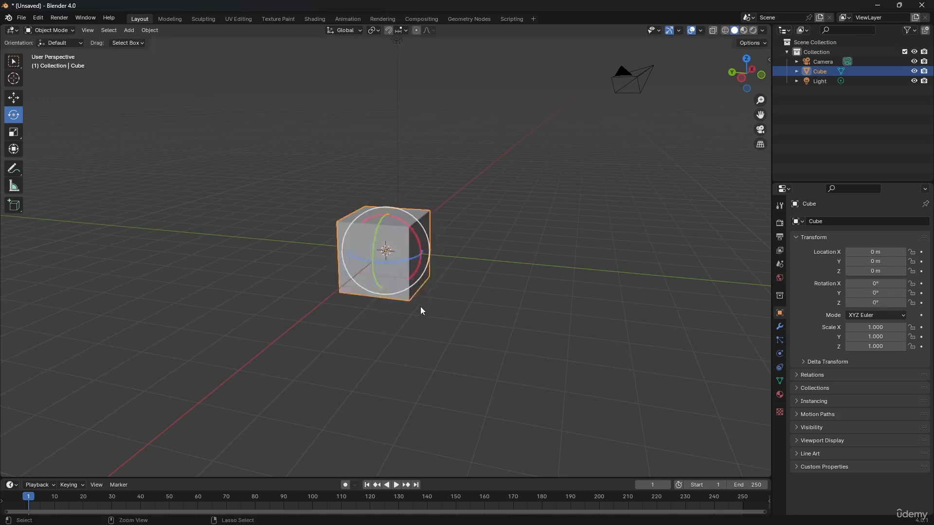
# Scale the cube down uniformly to about 0.571 on all axes.
pyautogui.moveTo(427, 285); pyautogui.dragTo(393, 306, button='middle')
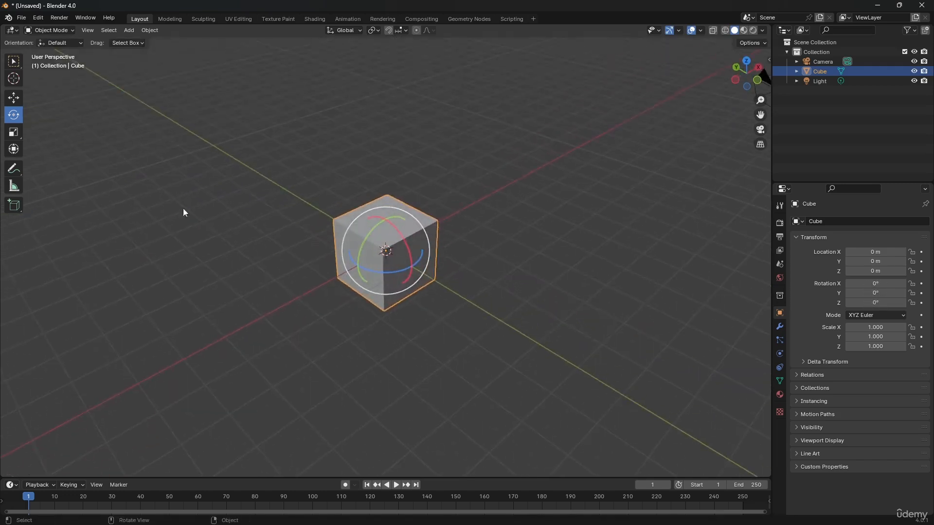
pyautogui.click(14, 133)
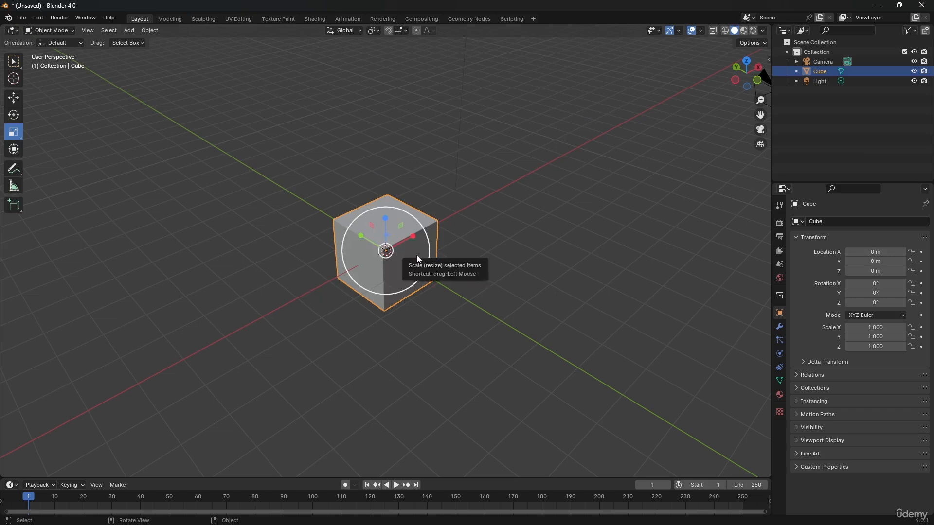
pyautogui.press('s')
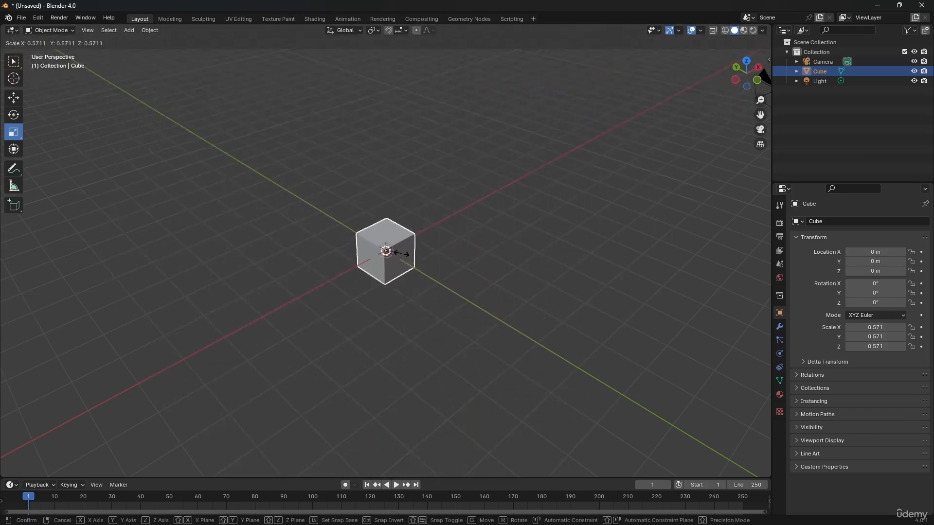
pyautogui.click(402, 253)
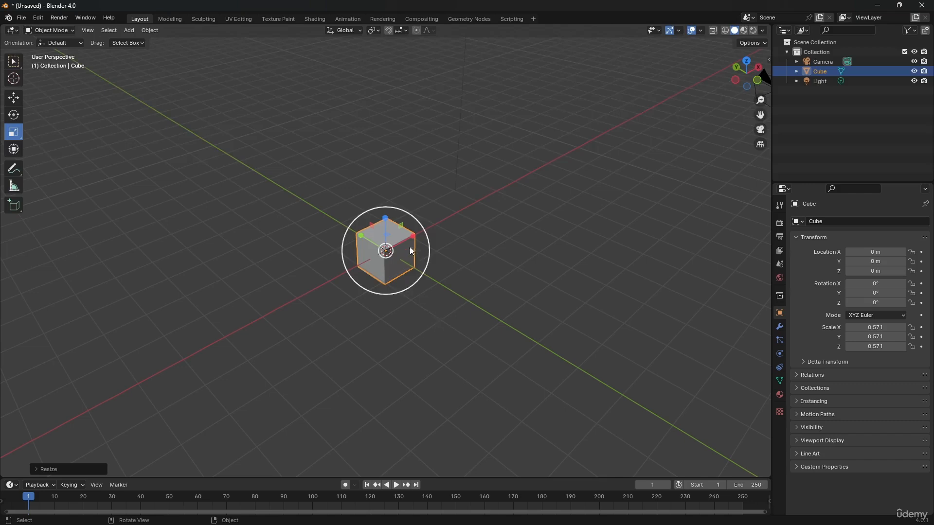
# Stretch the cube along X, Y and Z separately, undoing each stretch before the following one.
pyautogui.moveTo(409, 246); pyautogui.dragTo(533, 186)
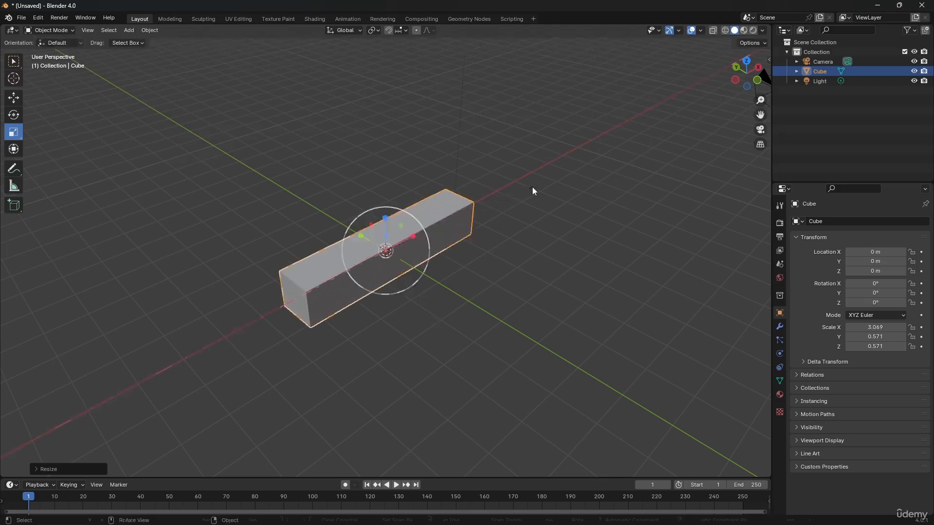
pyautogui.hotkey('ctrl', 'z')
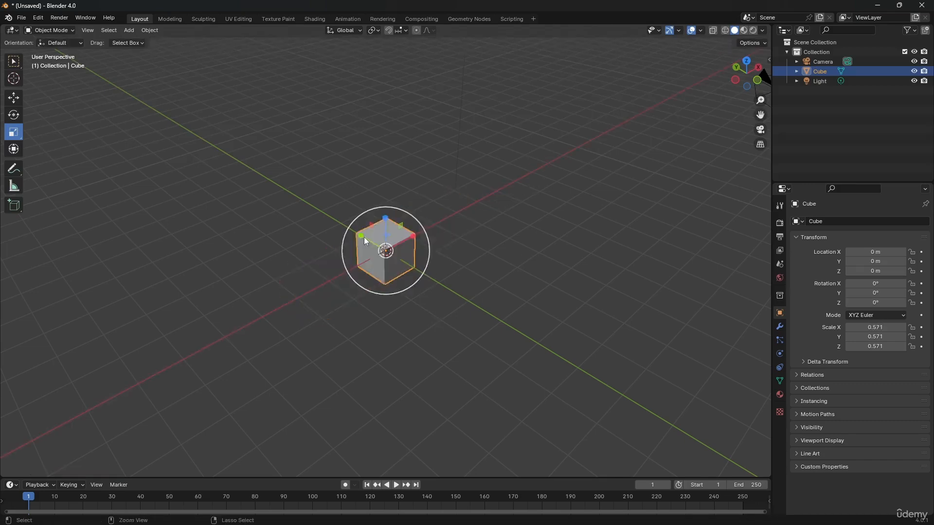
pyautogui.moveTo(361, 235); pyautogui.dragTo(254, 201)
pyautogui.hotkey('ctrl', 'z')
pyautogui.moveTo(386, 218); pyautogui.dragTo(387, 142)
pyautogui.hotkey('ctrl', 'z')
# Reselect the cube and move it about 2.58 m along the Y axis with the Move tool.
pyautogui.click(16, 131)
pyautogui.click(16, 117)
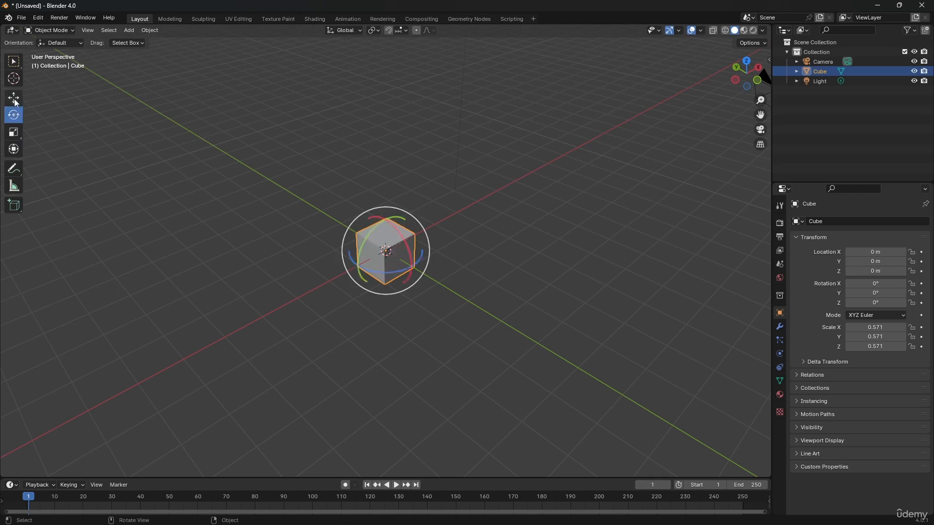
pyautogui.click(15, 100)
pyautogui.click(322, 194)
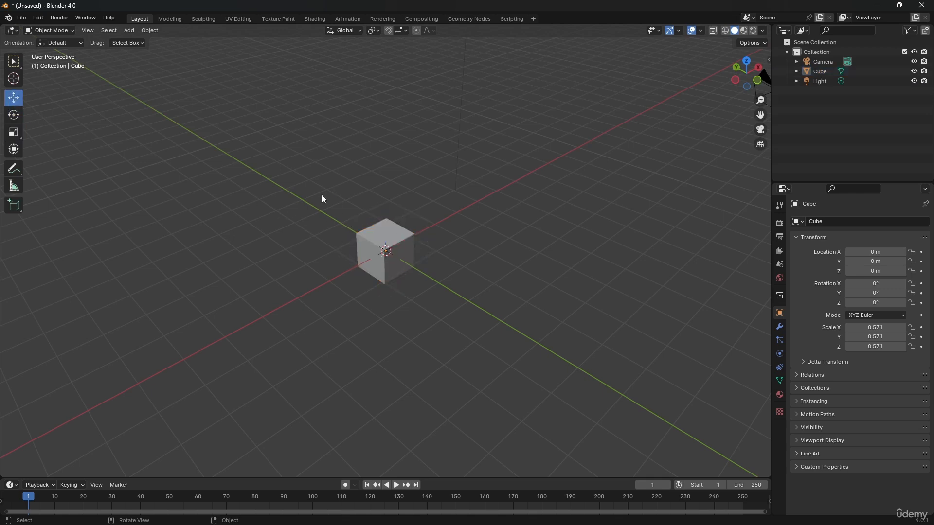
pyautogui.click(369, 235)
pyautogui.moveTo(362, 237); pyautogui.dragTo(299, 209)
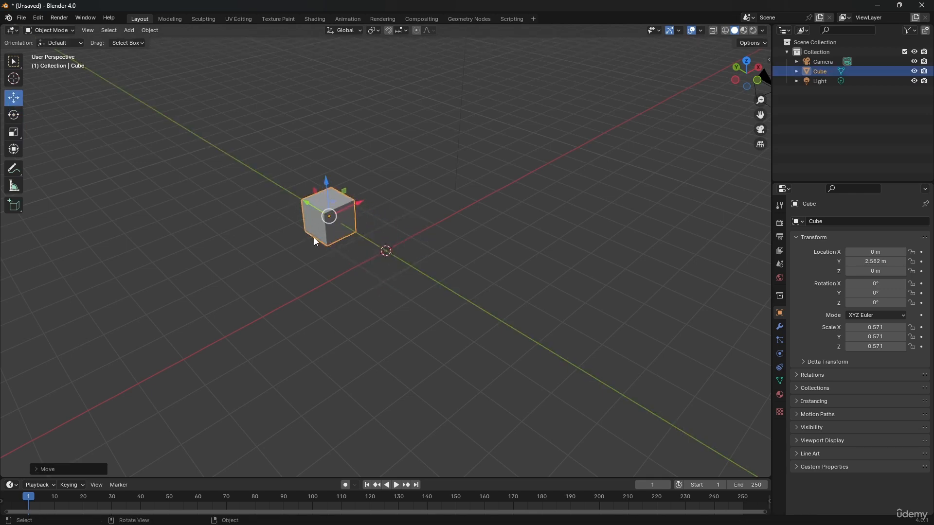
# Show the cube's transform values in the viewport and clear its location back to the world origin.
pyautogui.click(14, 131)
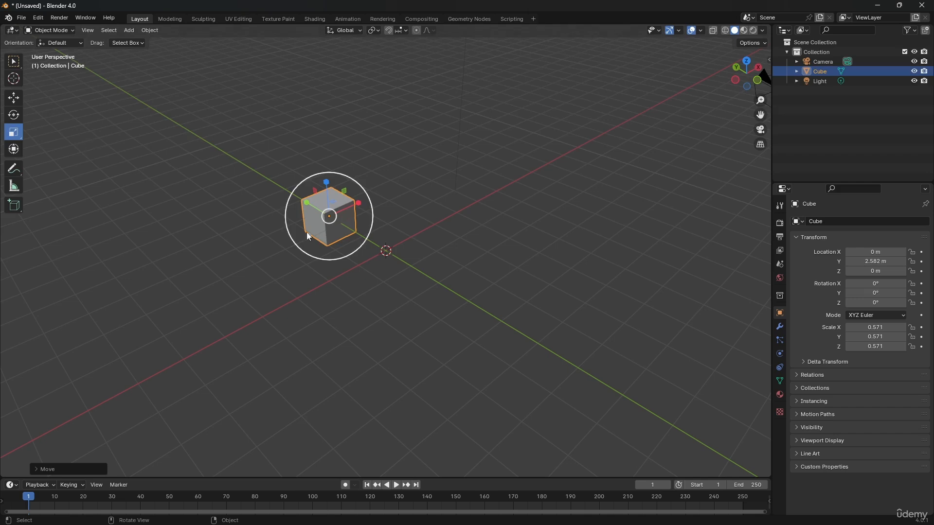
pyautogui.click(16, 98)
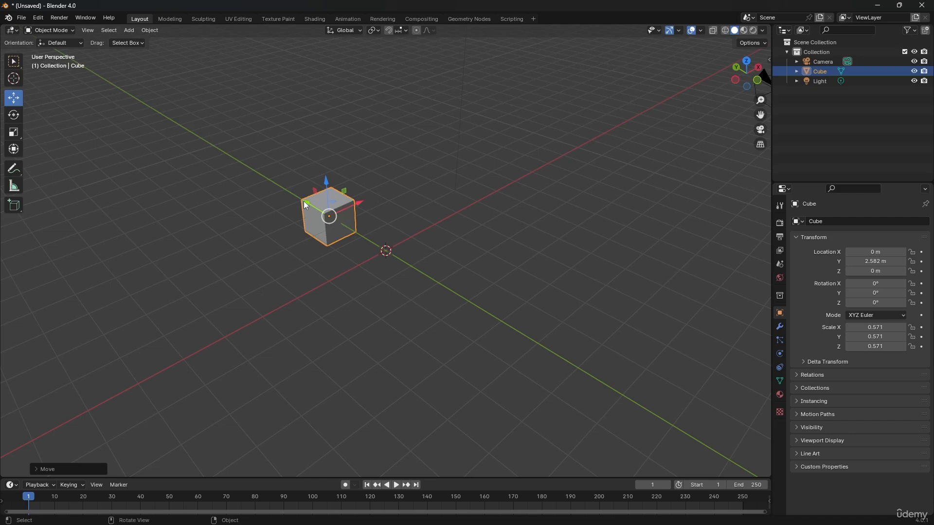
pyautogui.press('n')
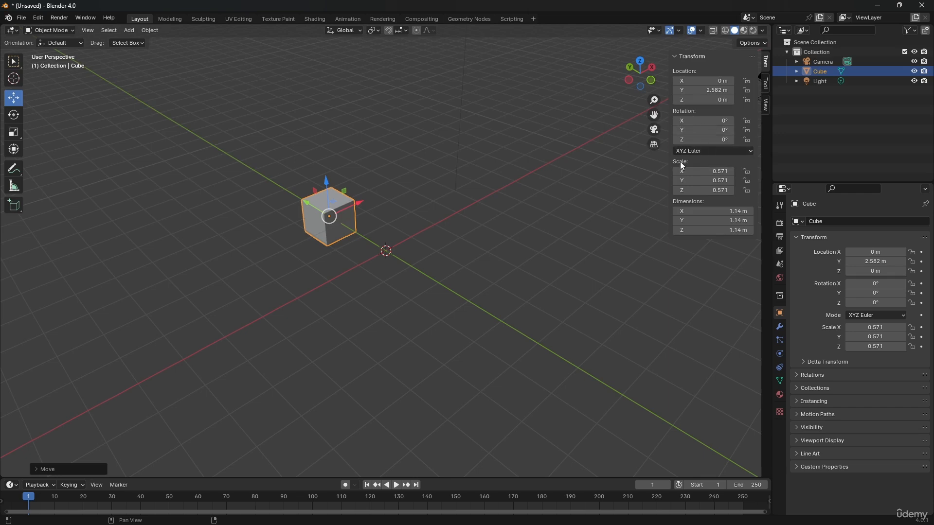
pyautogui.hotkey('alt', 'g')
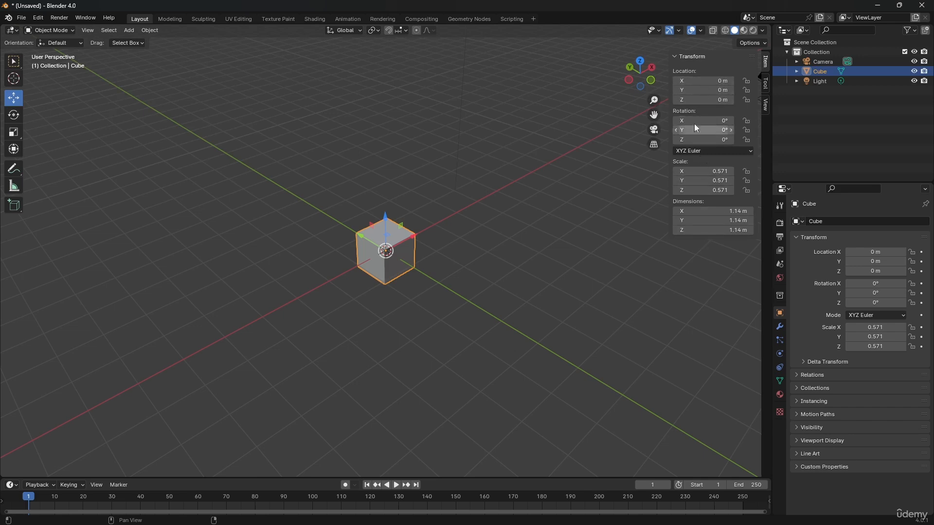
# Slide the cube's X location to about -3.74 m and then set it exactly to 5 m.
pyautogui.moveTo(693, 82); pyautogui.dragTo(608, 83)
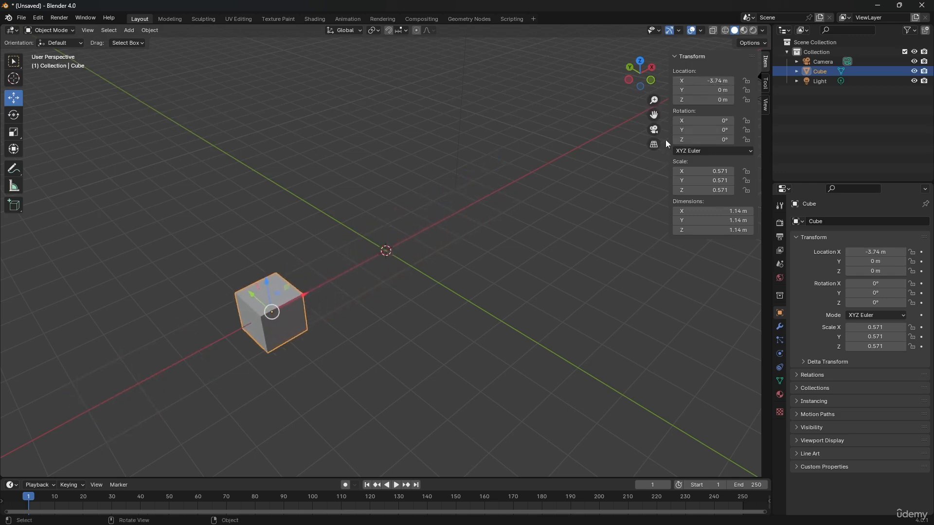
pyautogui.click(698, 80)
pyautogui.write('5')
pyautogui.press('Return')
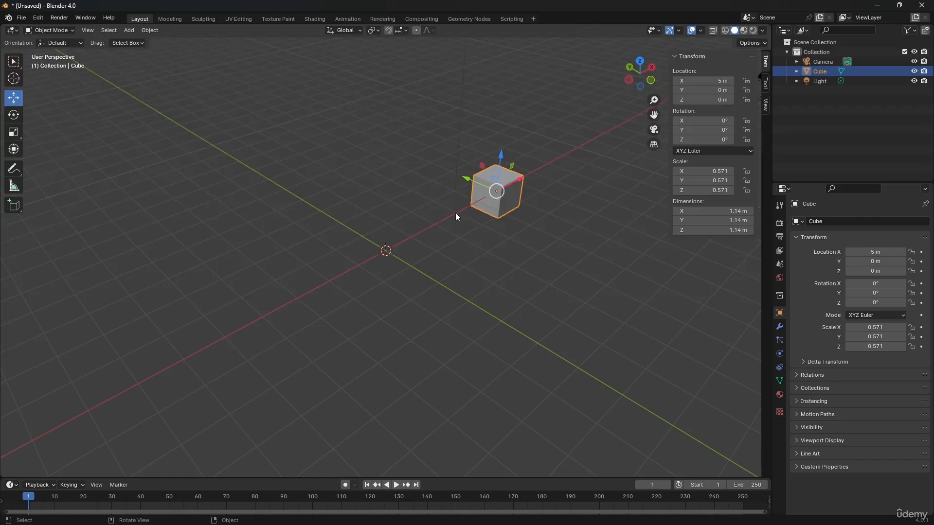
# Set the cube's X location to -5 m.
pyautogui.moveTo(456, 214); pyautogui.dragTo(425, 252, button='middle')
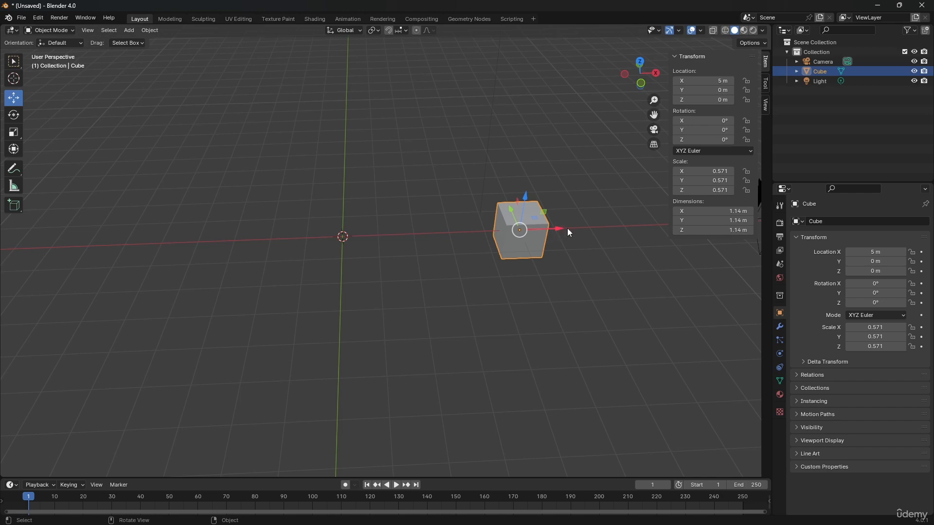
pyautogui.click(717, 82)
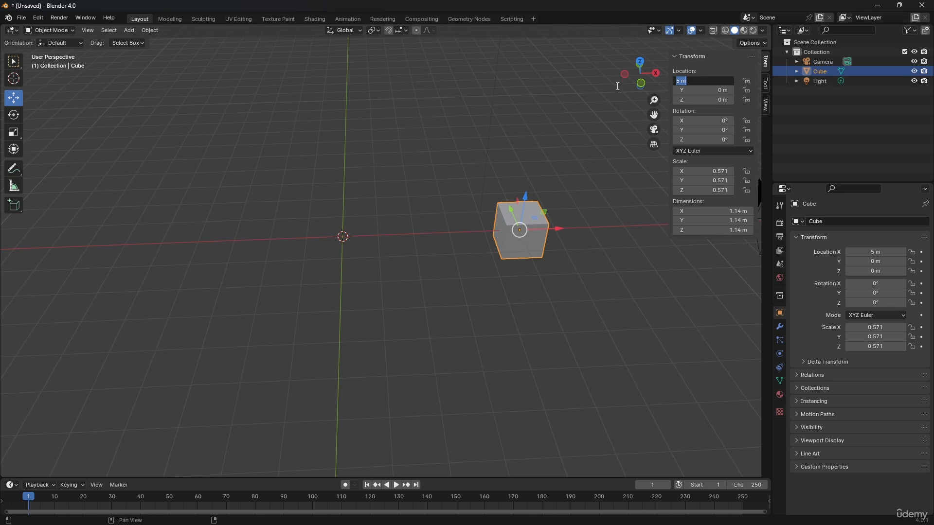
pyautogui.write('-5')
pyautogui.press('Return')
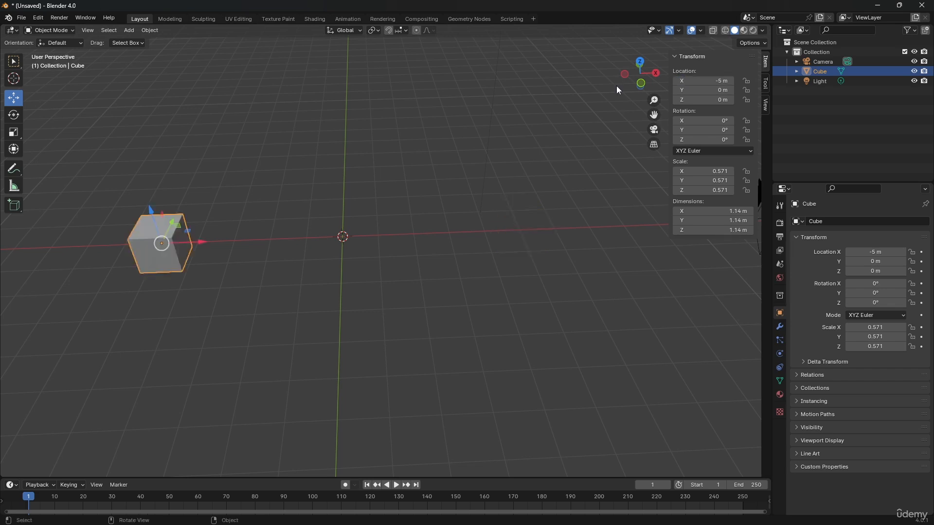
# Set the cube's X, Y and Z locations to 5 m together in one entry.
pyautogui.moveTo(96, 258); pyautogui.dragTo(121, 255, button='middle')
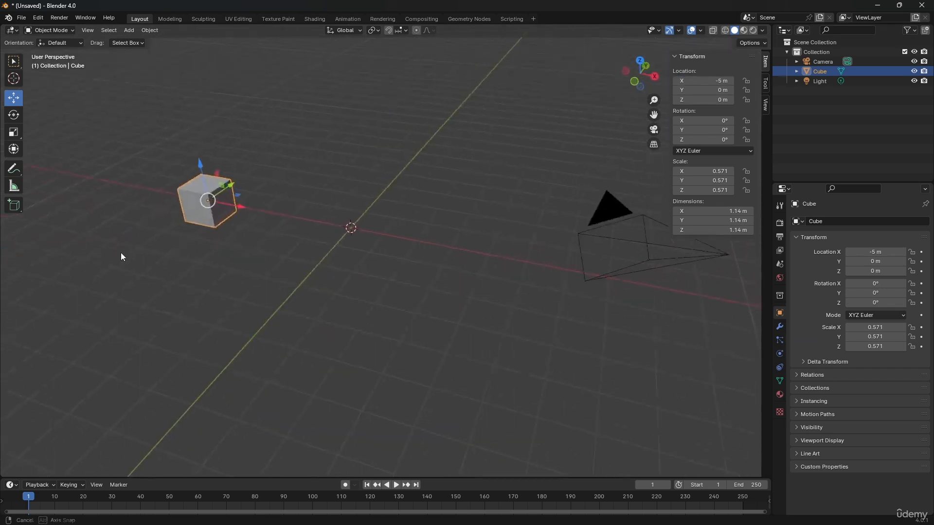
pyautogui.keyDown('shift'); pyautogui.moveTo(296, 220); pyautogui.dragTo(340, 282, button='middle'); pyautogui.keyUp('shift')
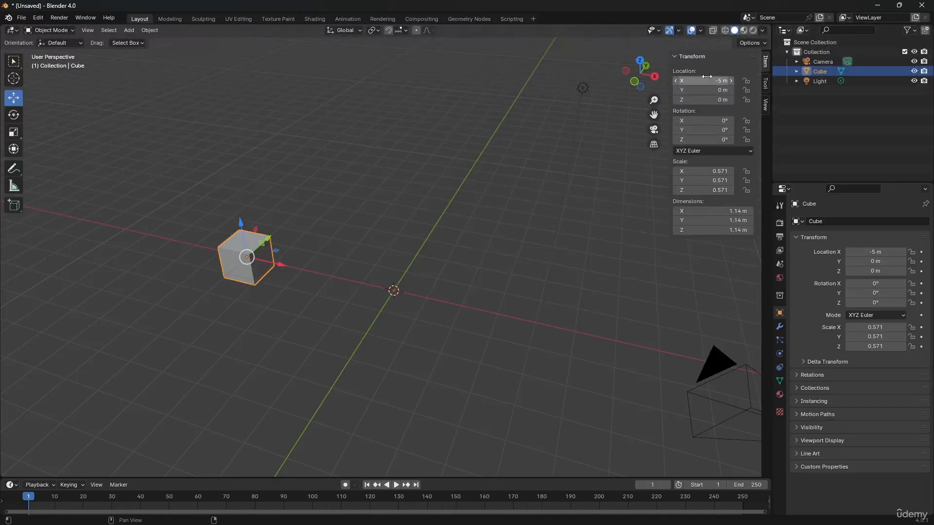
pyautogui.moveTo(706, 80); pyautogui.dragTo(707, 100)
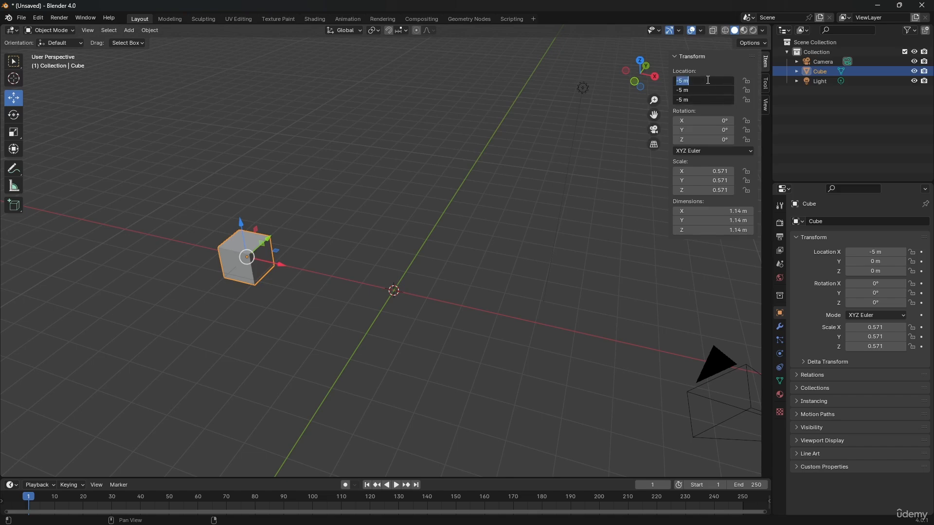
pyautogui.write('5')
pyautogui.press('Return')
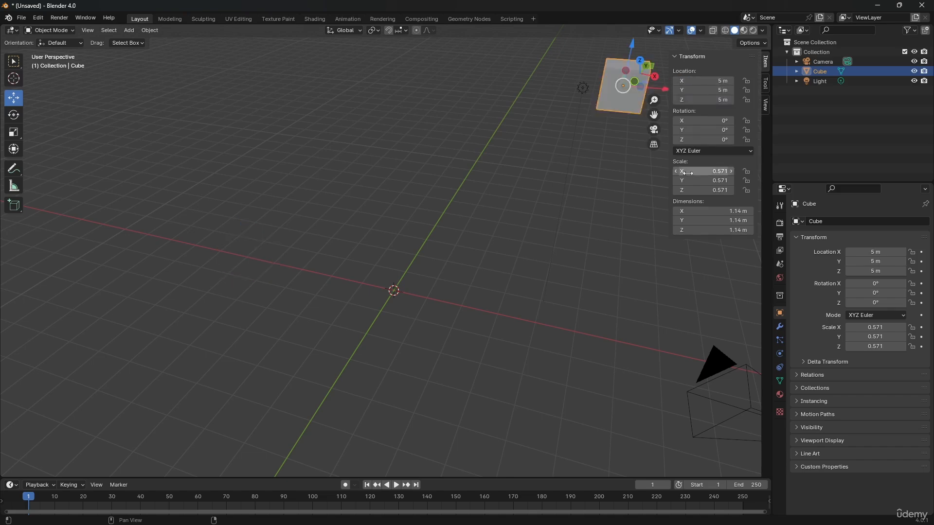
# Undo the cube's location changes back to the world origin.
pyautogui.scroll(-1, 566, 154)
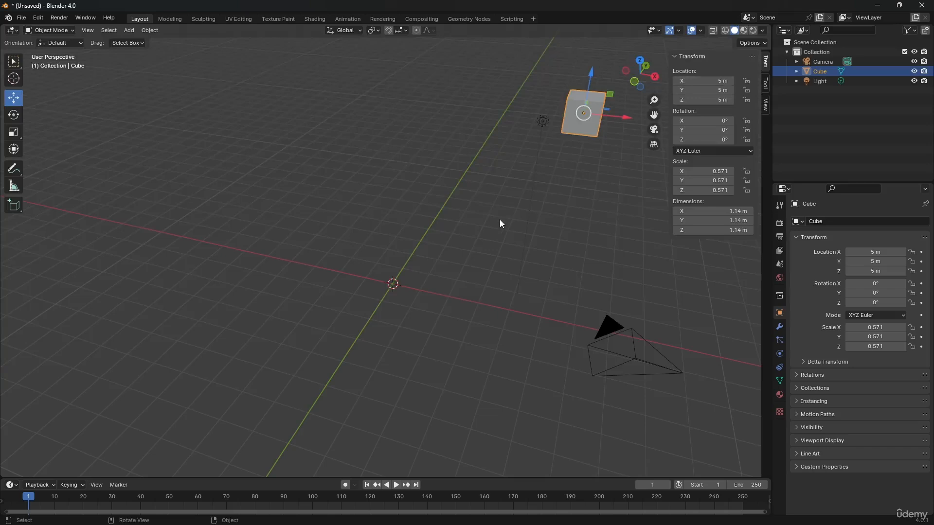
pyautogui.moveTo(500, 223); pyautogui.dragTo(547, 218, button='middle')
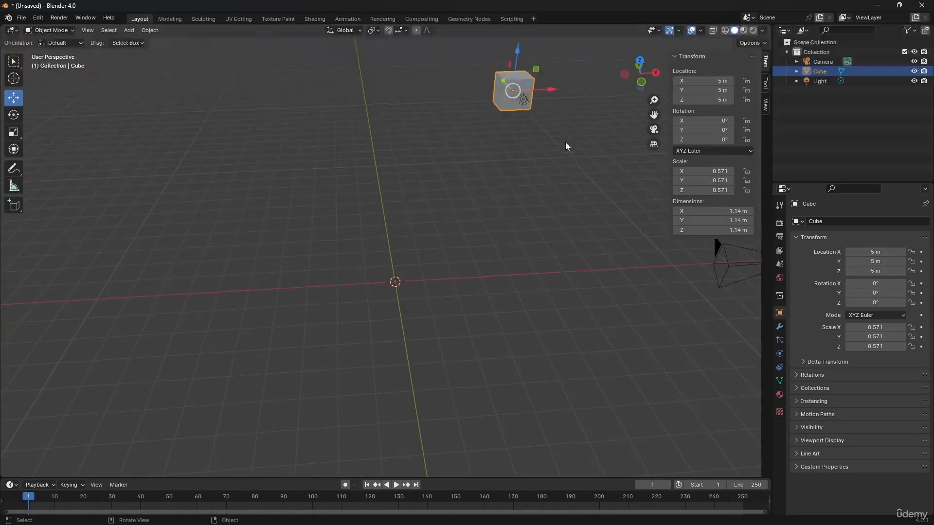
pyautogui.hotkey('ctrl', 'z')
pyautogui.hotkey('ctrl', 'z')
pyautogui.hotkey('ctrl', 'z')
pyautogui.hotkey('ctrl', 'z')
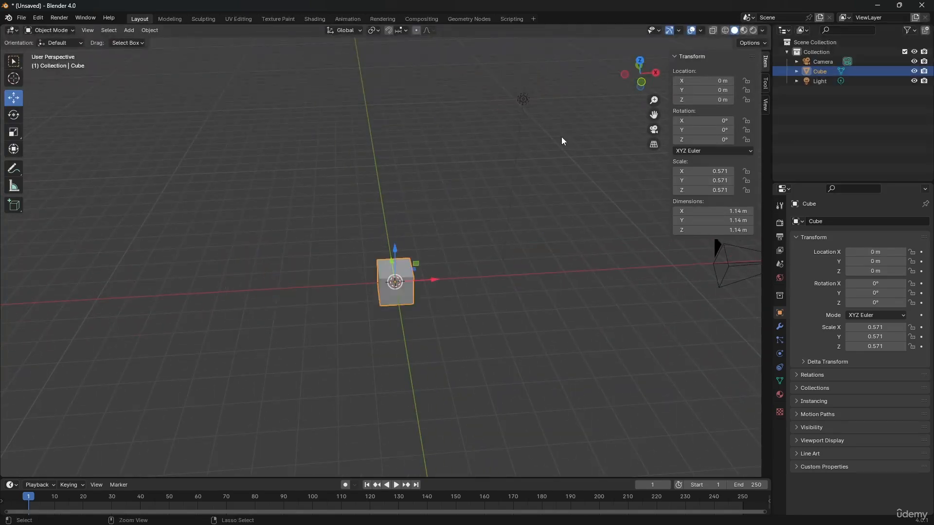
# Move the cube about 4.67 m along the X axis and refine its X location to 5 m.
pyautogui.moveTo(413, 235); pyautogui.dragTo(406, 267, button='middle')
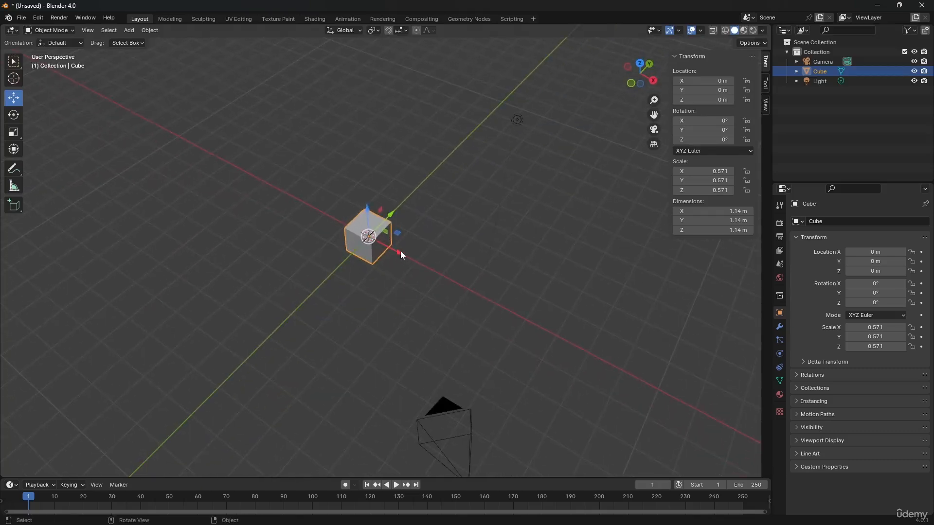
pyautogui.moveTo(398, 252); pyautogui.dragTo(518, 319)
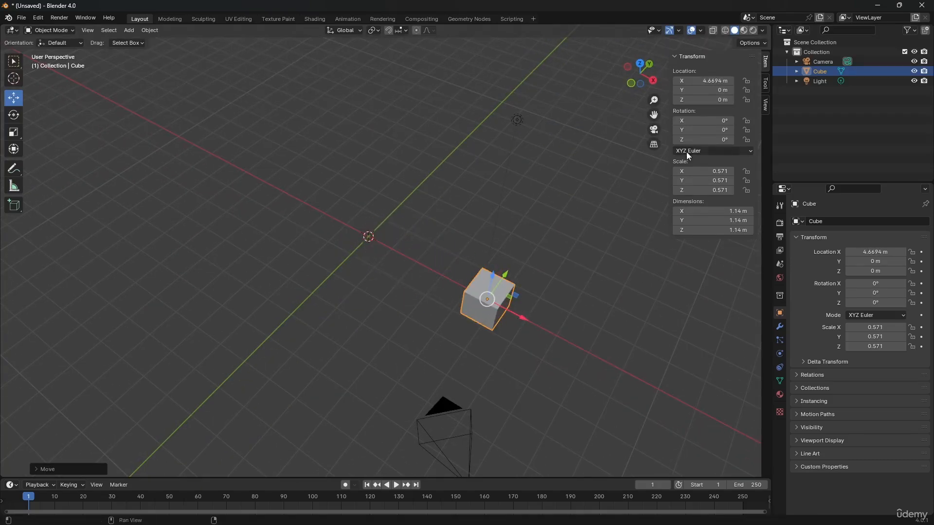
pyautogui.click(707, 80)
pyautogui.write('5')
pyautogui.press('Return')
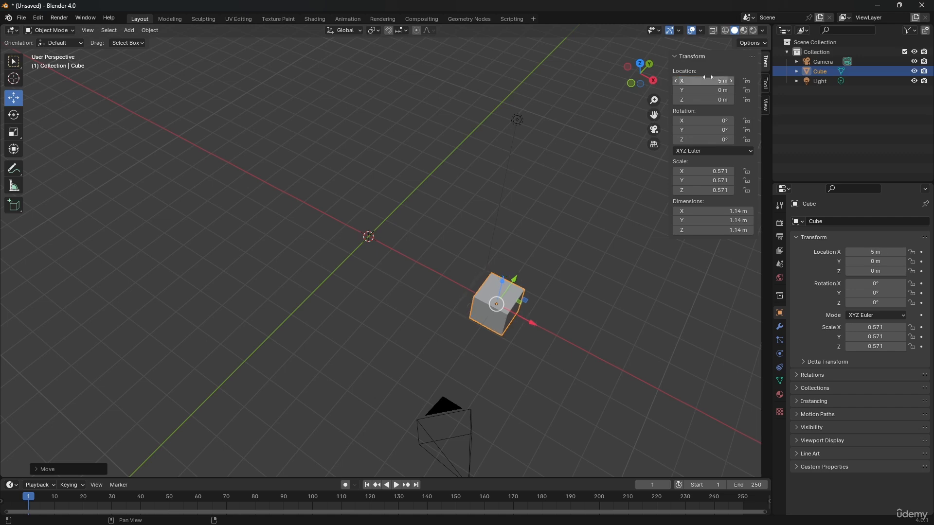
# Move the cube about 5.68 m along the Y axis and undo the moves back to the origin.
pyautogui.moveTo(509, 285); pyautogui.dragTo(580, 178)
pyautogui.keyDown('shift'); pyautogui.moveTo(575, 221); pyautogui.dragTo(519, 250, button='middle'); pyautogui.keyUp('shift')
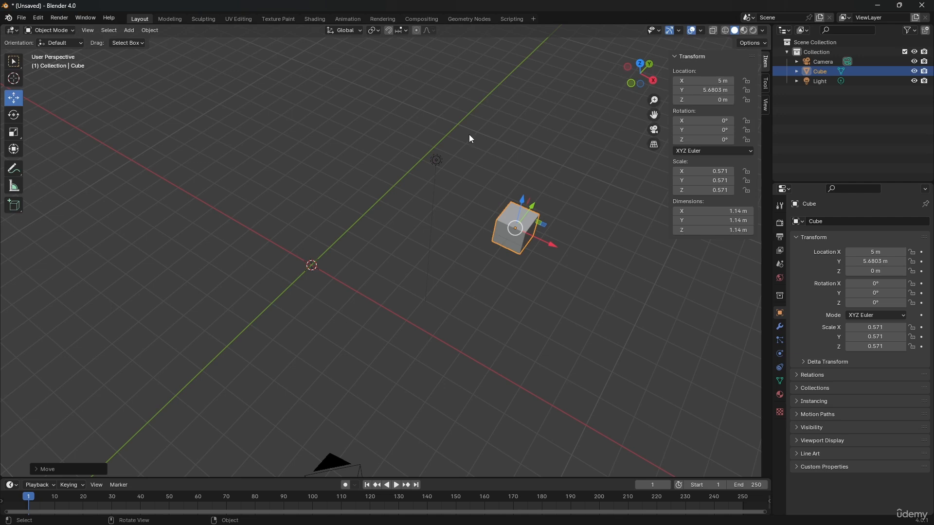
pyautogui.hotkey('ctrl', 'z')
pyautogui.hotkey('ctrl', 'z')
pyautogui.hotkey('ctrl', 'z')
pyautogui.hotkey('ctrl', 'z')
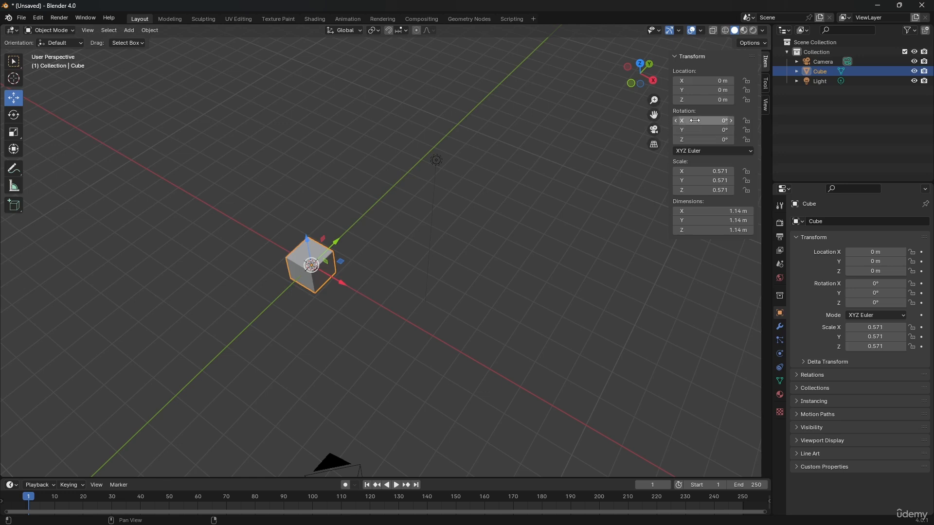
# Try an X rotation of 73° on the cube, undo it and set the X rotation to 45°.
pyautogui.moveTo(686, 121); pyautogui.dragTo(711, 121)
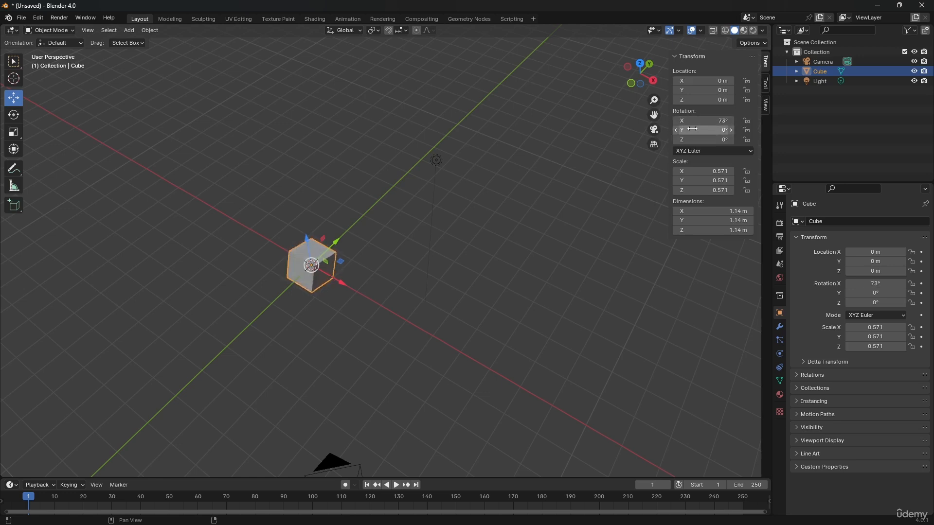
pyautogui.hotkey('ctrl', 'z')
pyautogui.click(694, 123)
pyautogui.write('45')
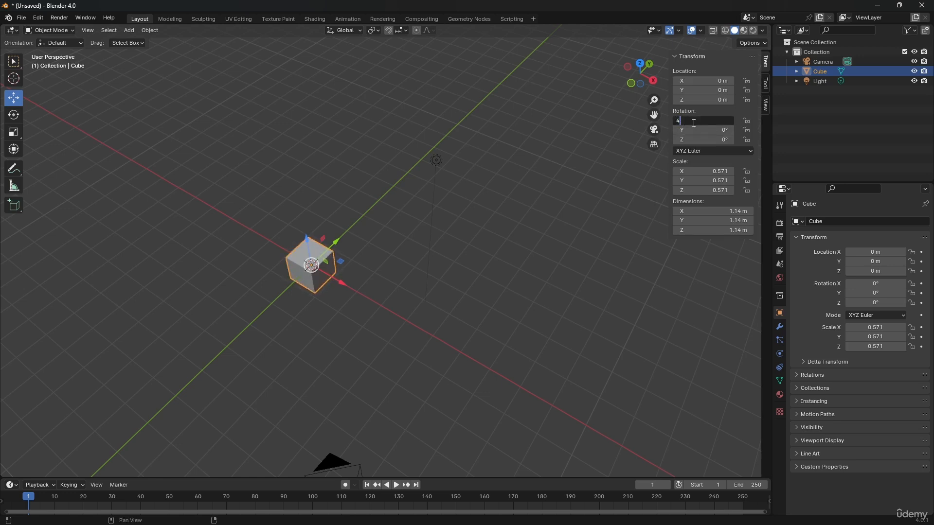
pyautogui.press('Return')
pyautogui.scroll(5, 206, 312)
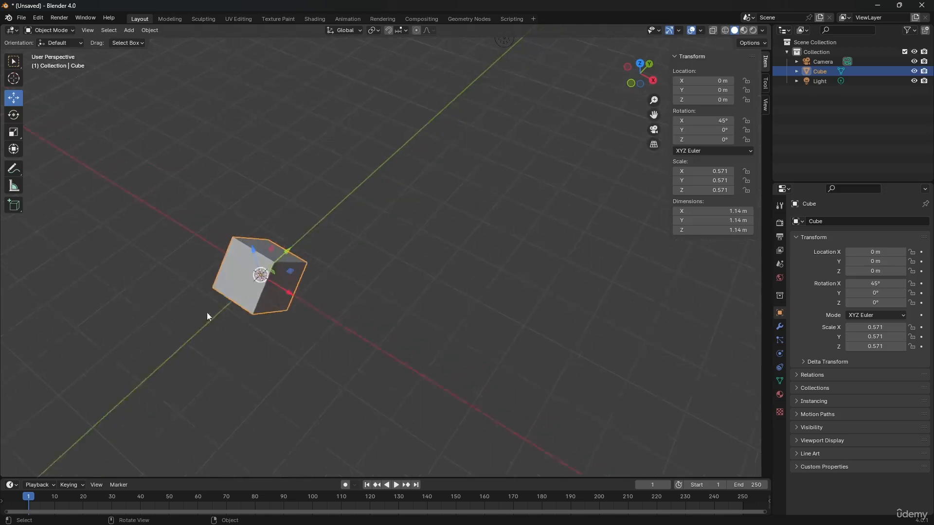
pyautogui.keyDown('shift'); pyautogui.moveTo(217, 299); pyautogui.dragTo(383, 191, button='middle'); pyautogui.keyUp('shift')
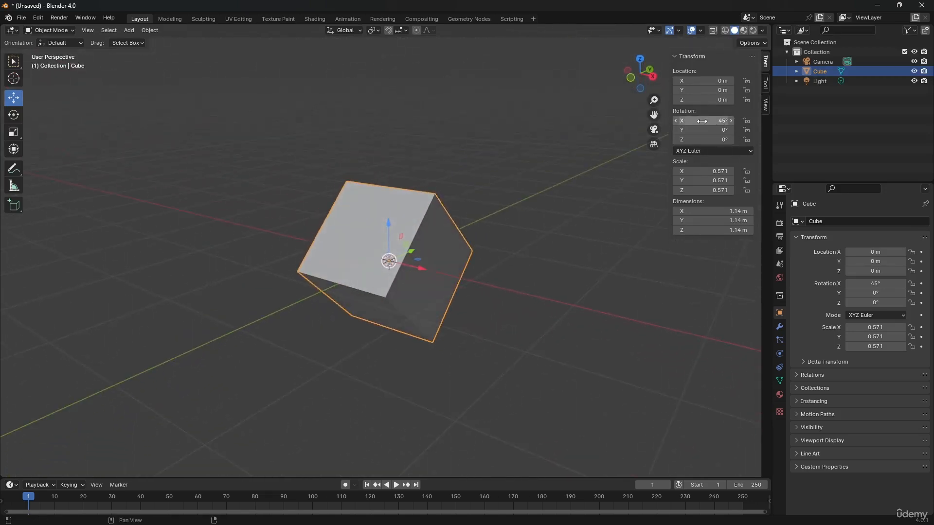
# Clear the cube's rotation back to 0° on all axes.
pyautogui.moveTo(702, 120)
pyautogui.mouseDown()
pyautogui.moveTo(676, 121)
pyautogui.moveTo(717, 121)
pyautogui.moveTo(691, 120)
pyautogui.moveTo(709, 121)
pyautogui.mouseUp()
pyautogui.hotkey('alt', 'r')
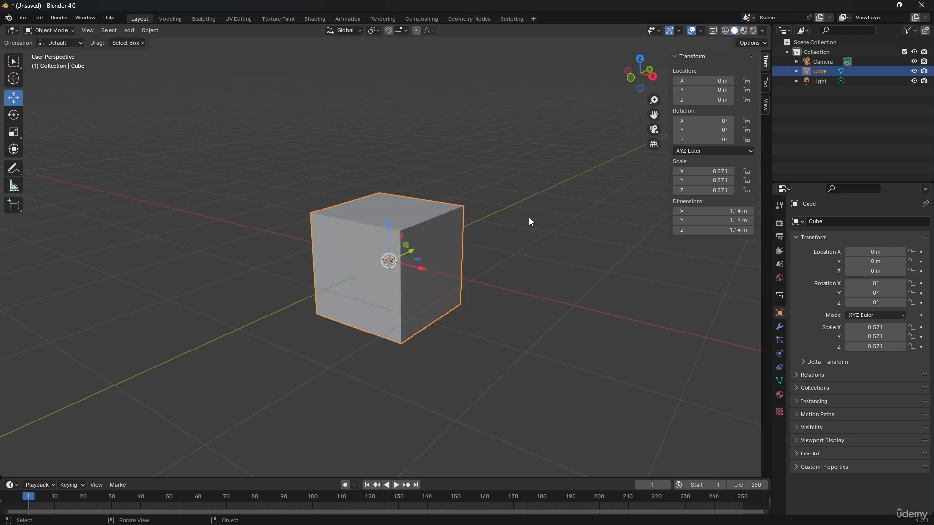
pyautogui.scroll(-2, 494, 258)
pyautogui.keyDown('shift'); pyautogui.moveTo(390, 221); pyautogui.dragTo(401, 245, button='middle'); pyautogui.keyUp('shift')
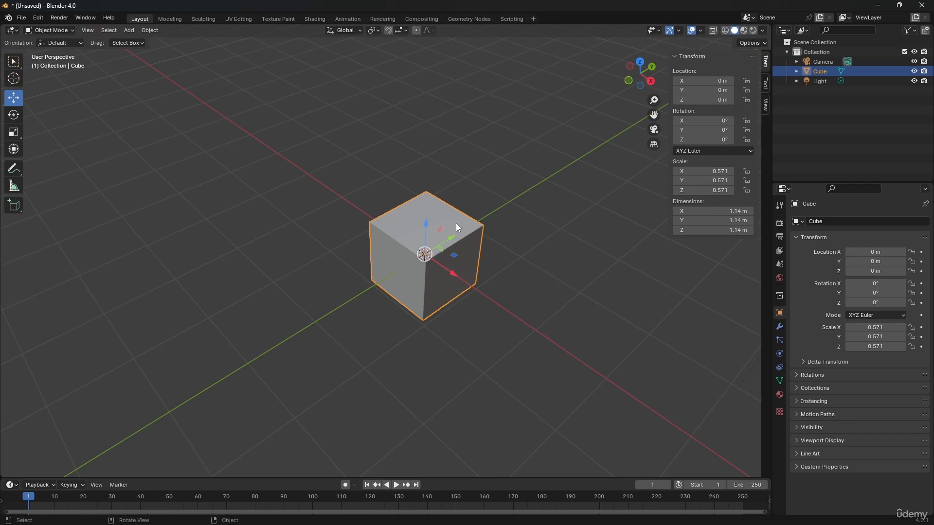
# Switch to the Select Box tool, deselect the cube and select it again.
pyautogui.scroll(-3, 456, 223)
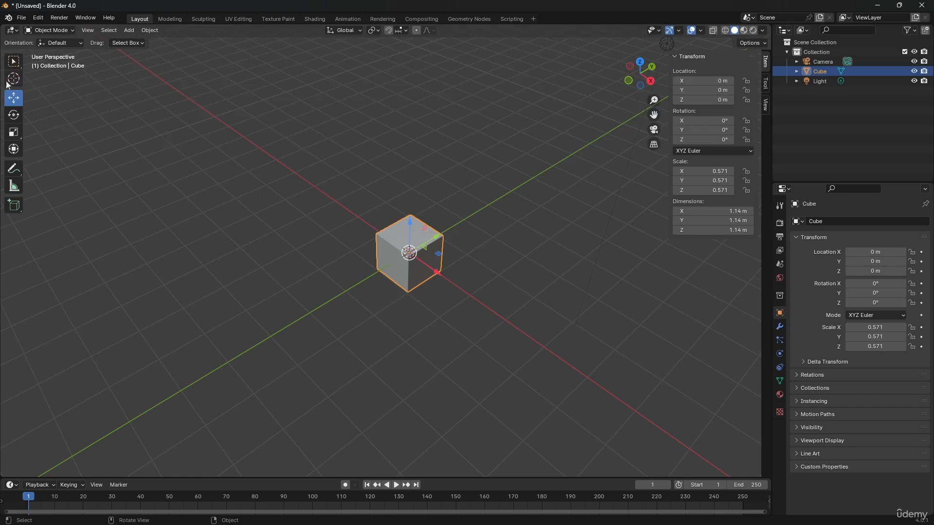
pyautogui.click(13, 63)
pyautogui.click(492, 252)
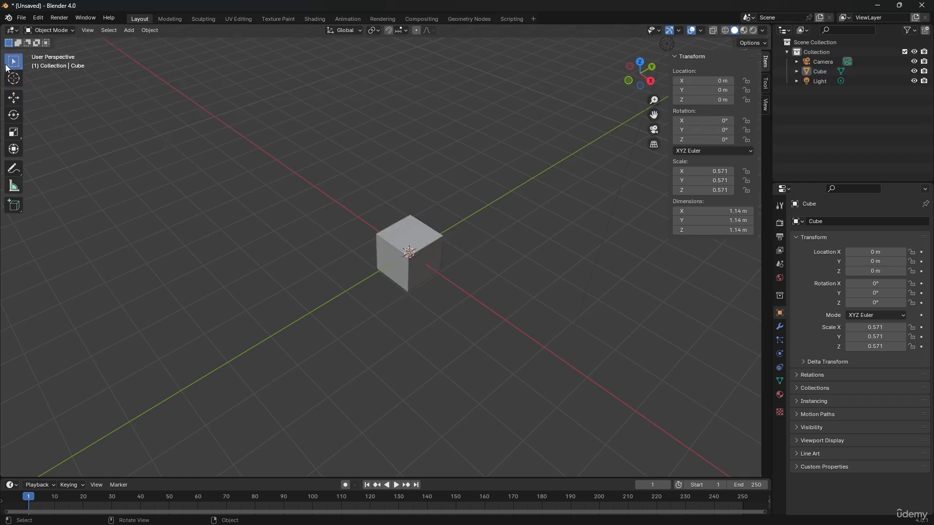
pyautogui.click(407, 256)
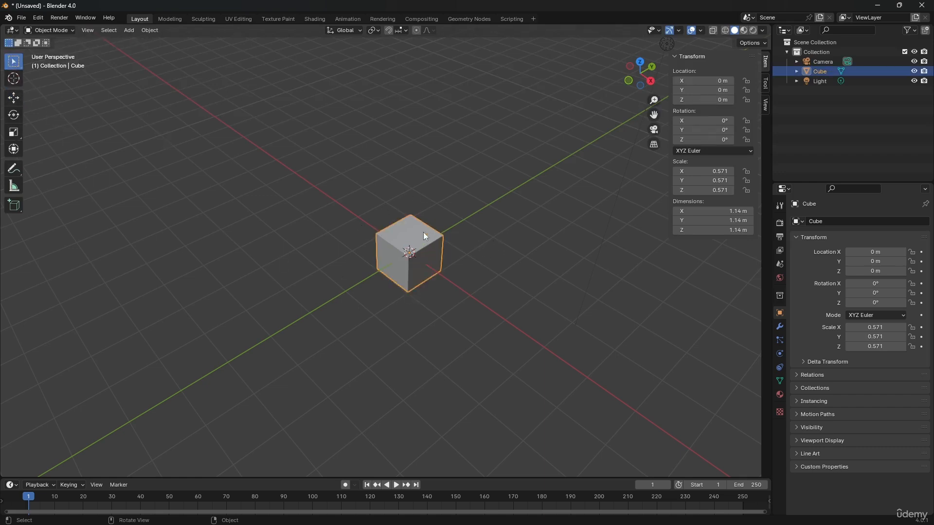
# Try a free move of the cube away from the origin and cancel it.
pyautogui.moveTo(424, 236); pyautogui.dragTo(524, 283, button='middle')
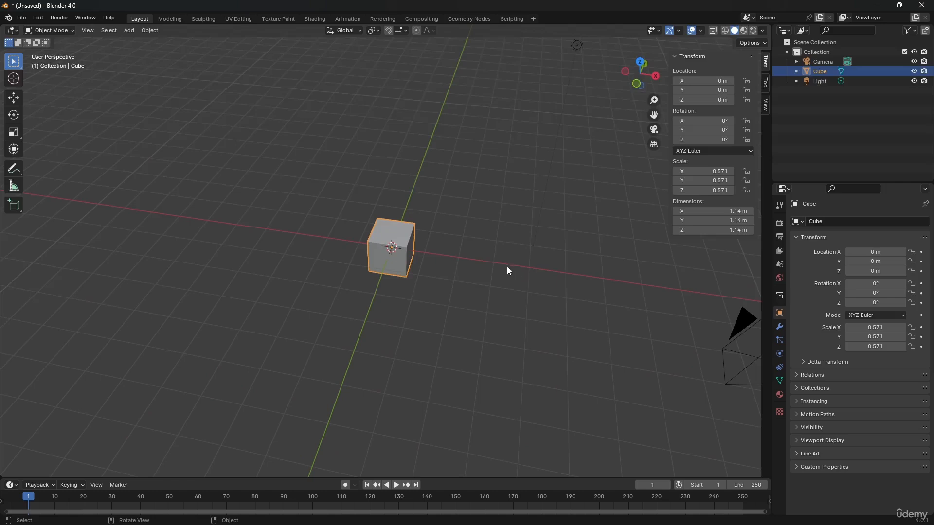
pyautogui.press('g')
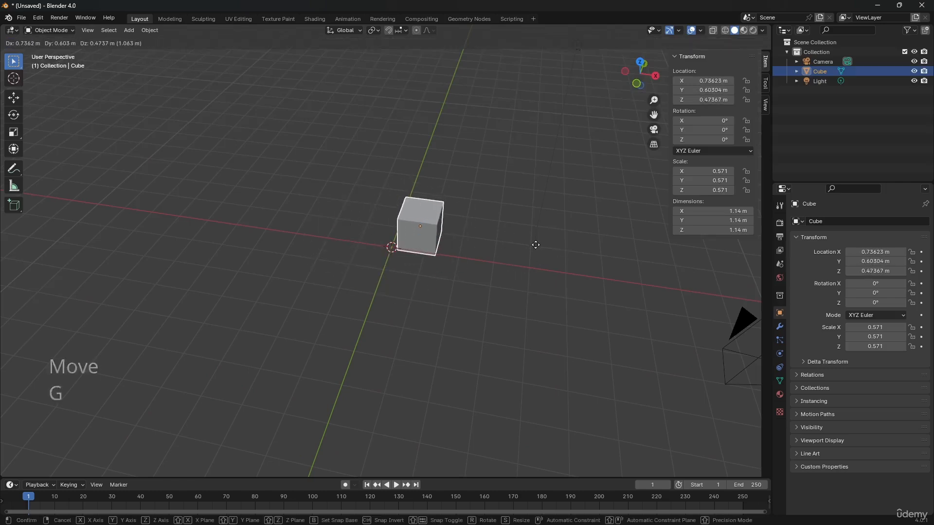
pyautogui.press('Escape')
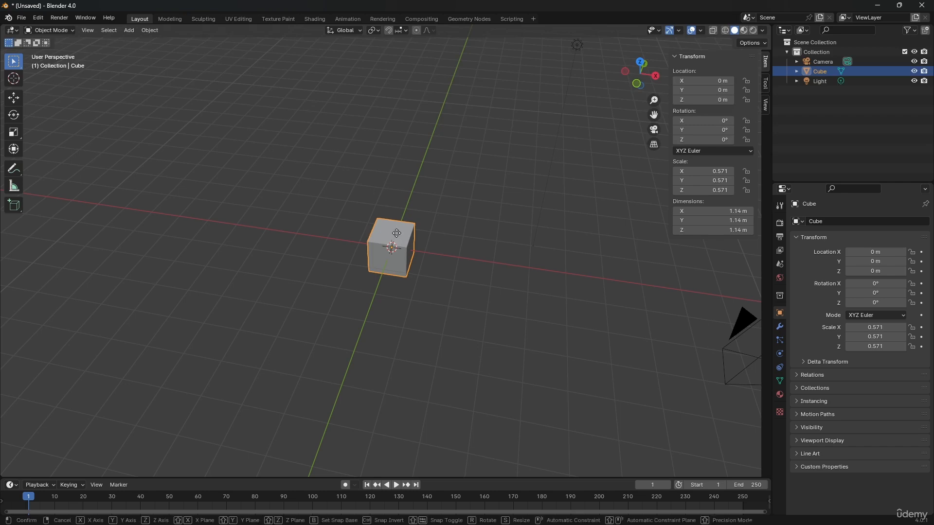
# Try moving the cube constrained to the X, Y and Z axes in turn, and cancel the move.
pyautogui.press('g')
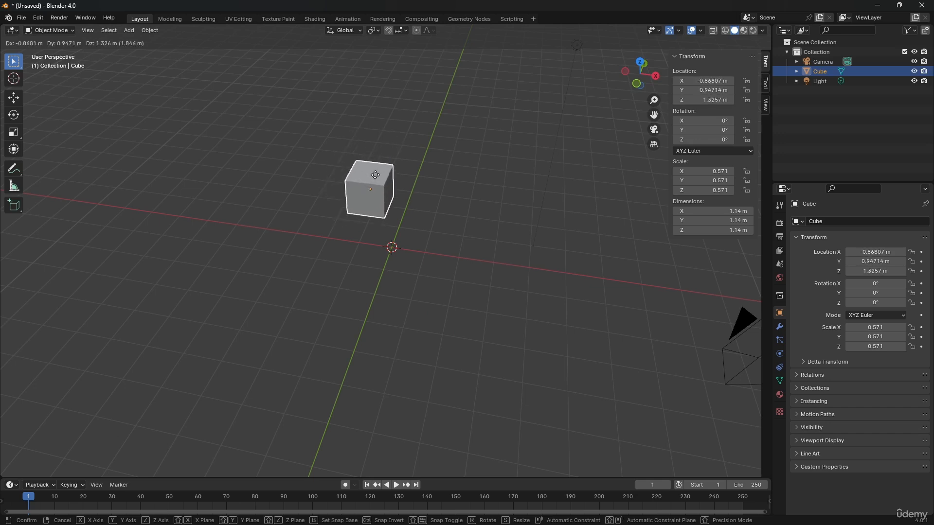
pyautogui.press('x')
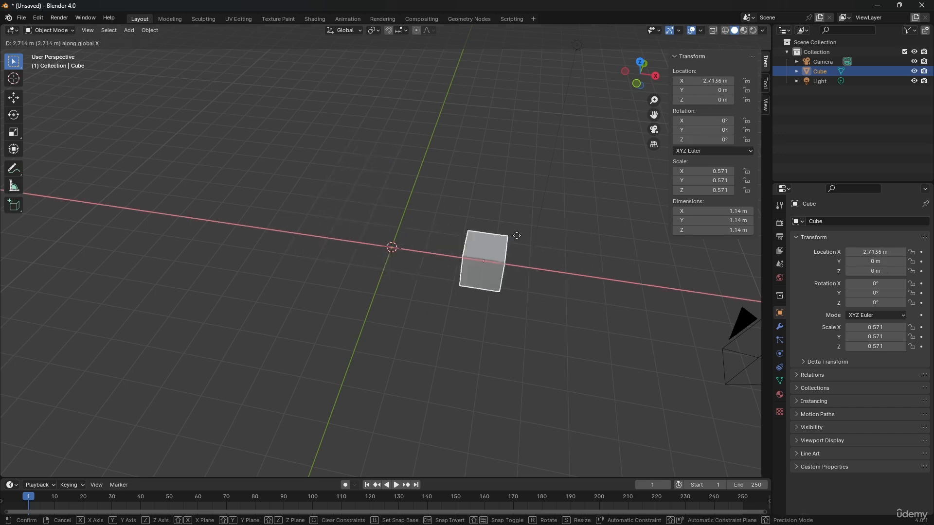
pyautogui.press('y')
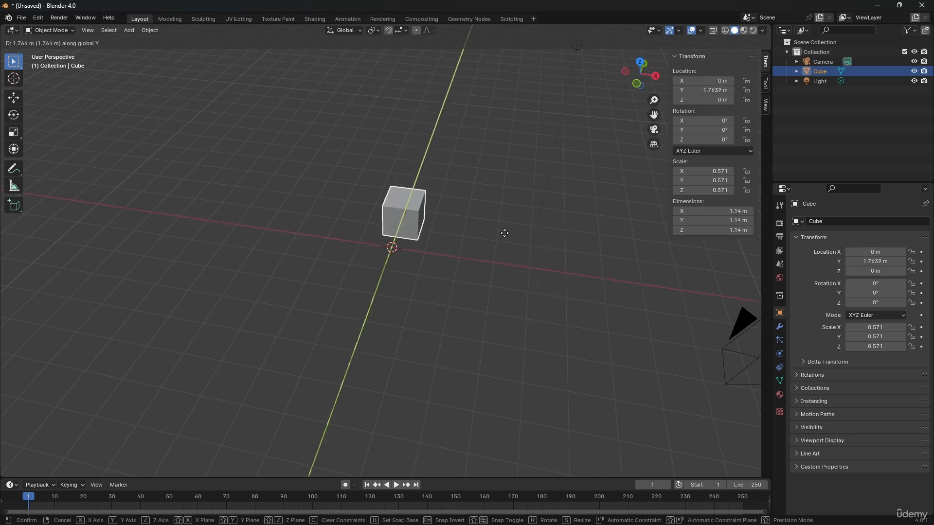
pyautogui.press('x')
pyautogui.press('y')
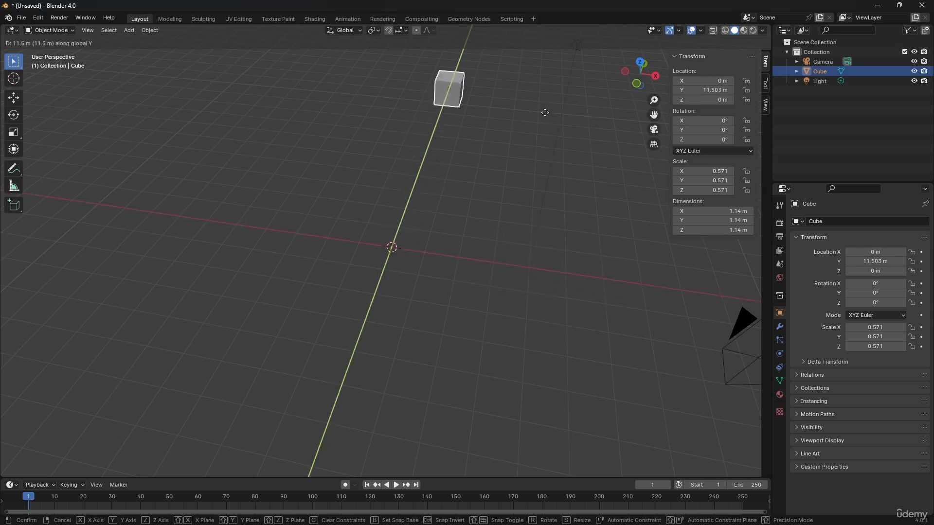
pyautogui.press('z')
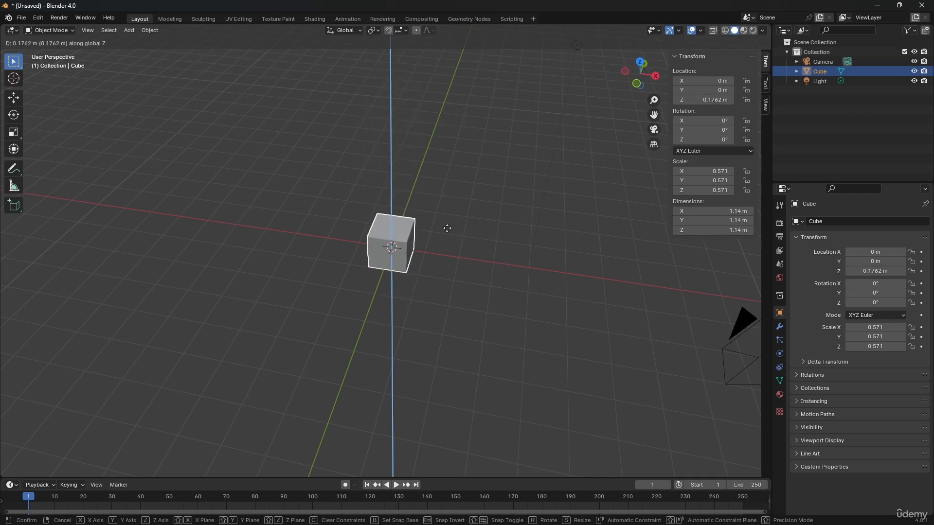
pyautogui.press('x')
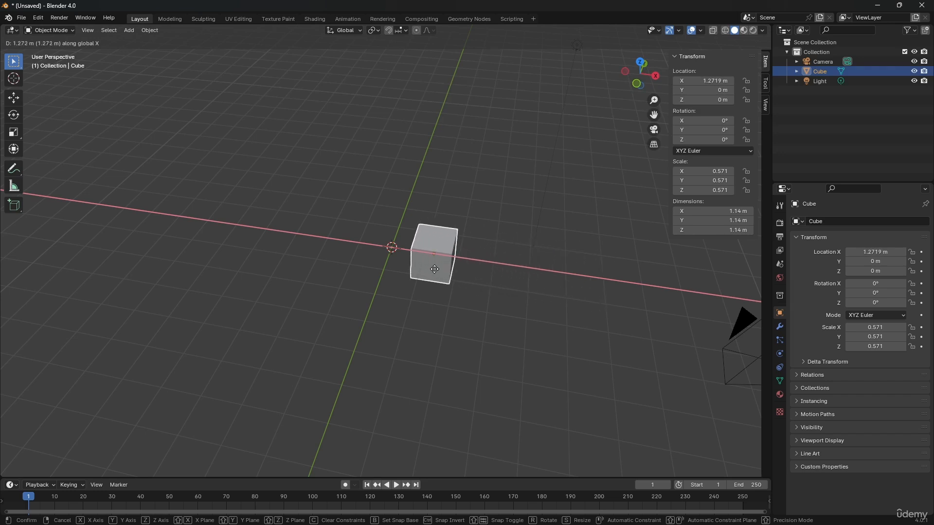
pyautogui.rightClick(435, 269)
# Move the cube exactly 5 m along the global X axis and undo the move.
pyautogui.press('g')
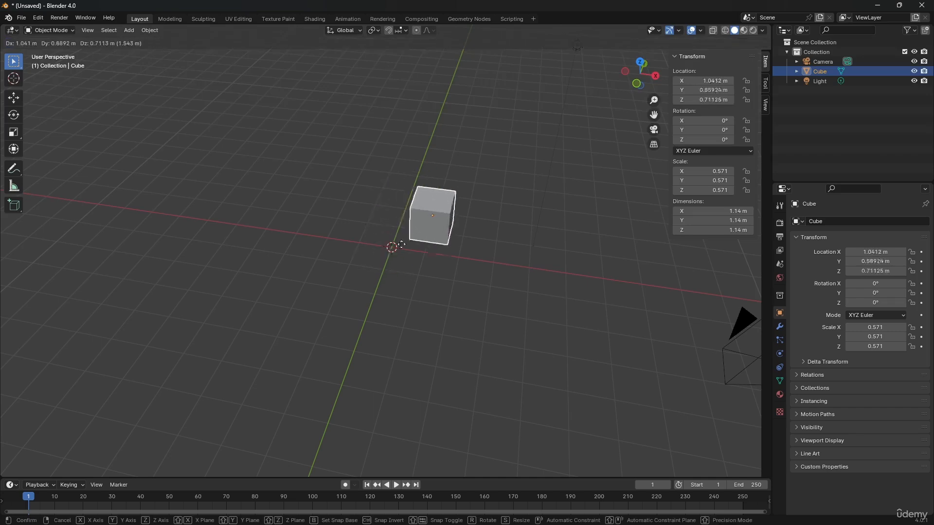
pyautogui.press('x')
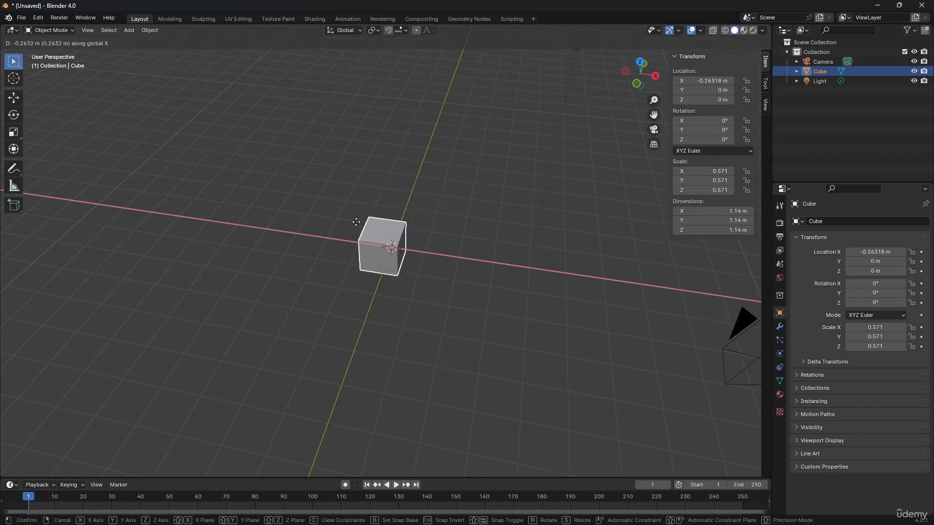
pyautogui.write('5')
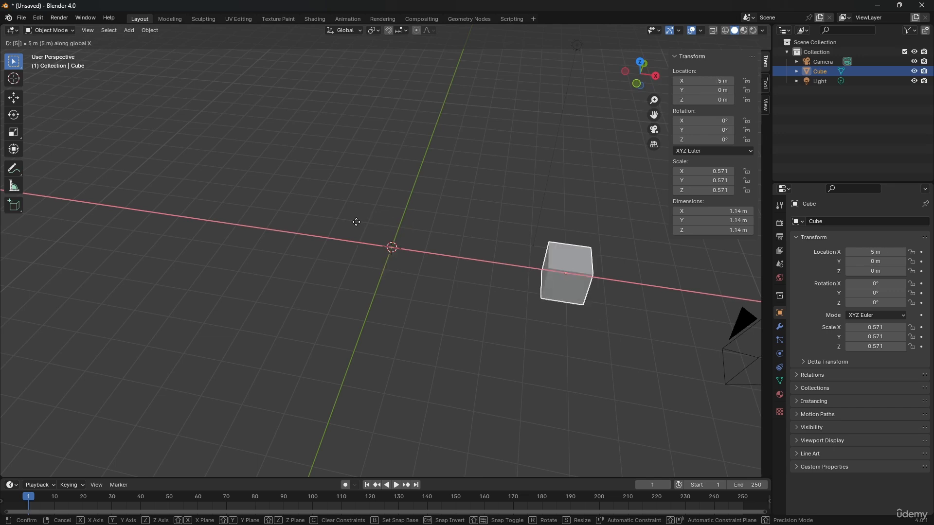
pyautogui.press('Return')
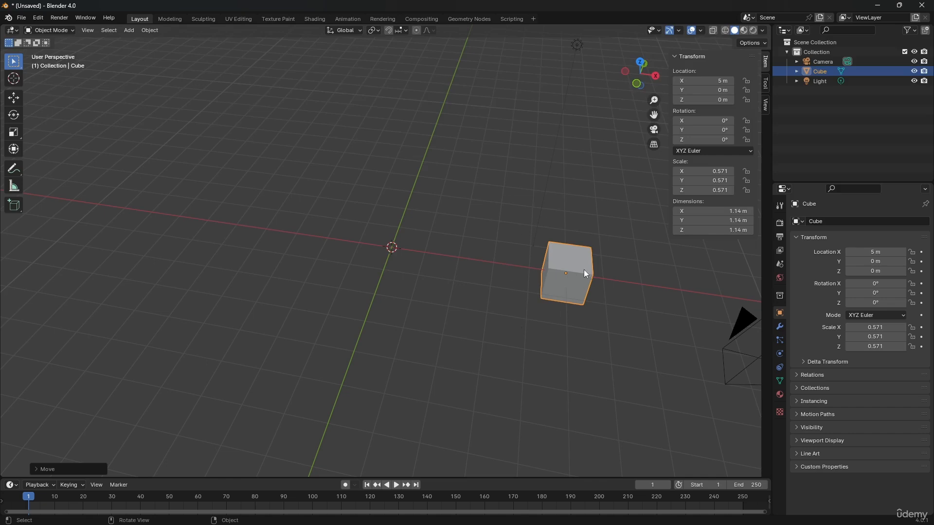
pyautogui.hotkey('ctrl', 'z')
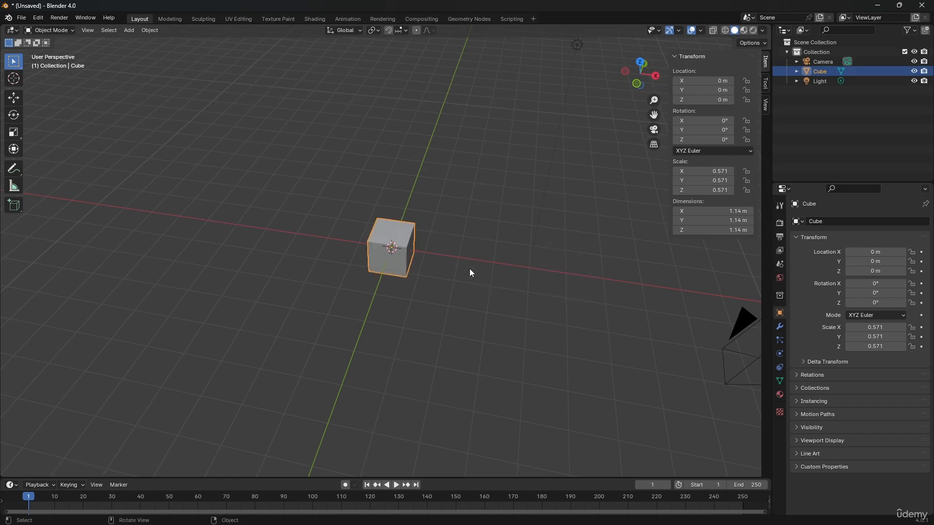
# Start another 5 m move of the cube along the X axis and cancel it.
pyautogui.press('g')
pyautogui.write('x')
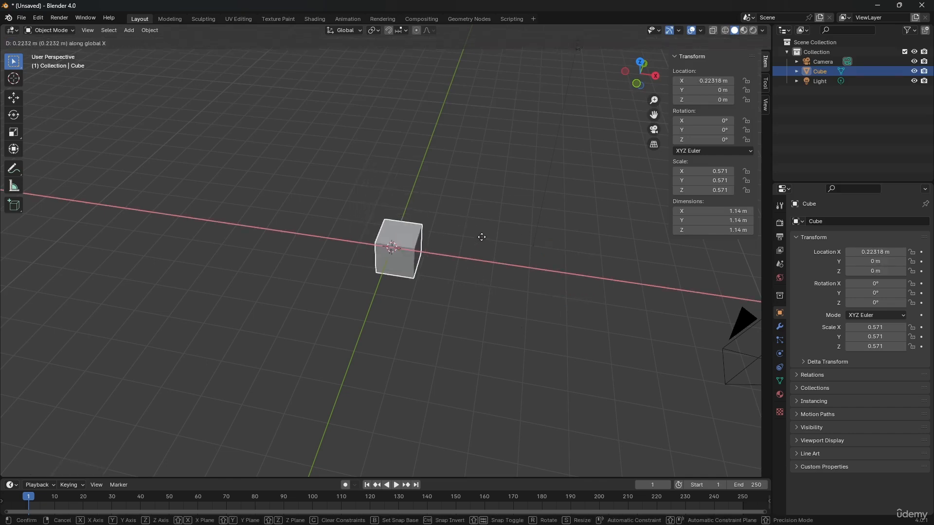
pyautogui.write('5')
pyautogui.press('Escape')
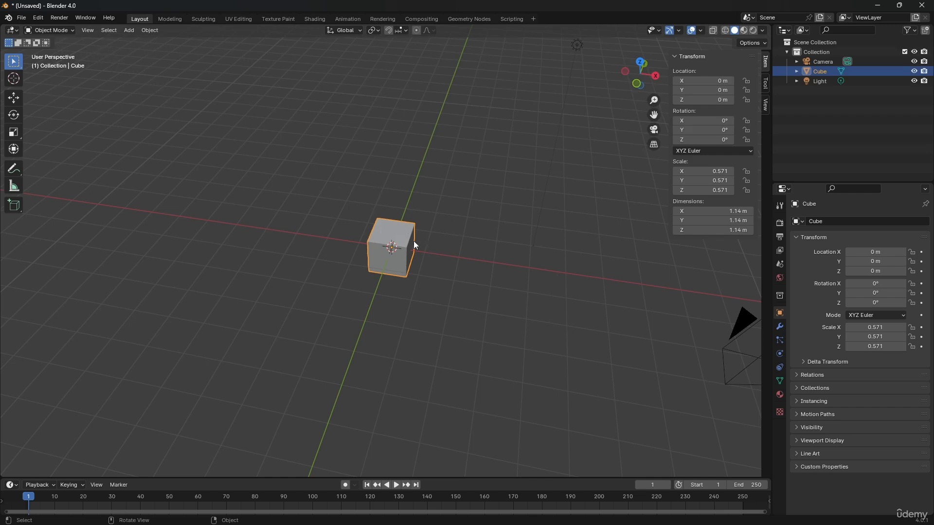
# Move the cube exactly 3 m along the global X axis.
pyautogui.press('g')
pyautogui.press('x')
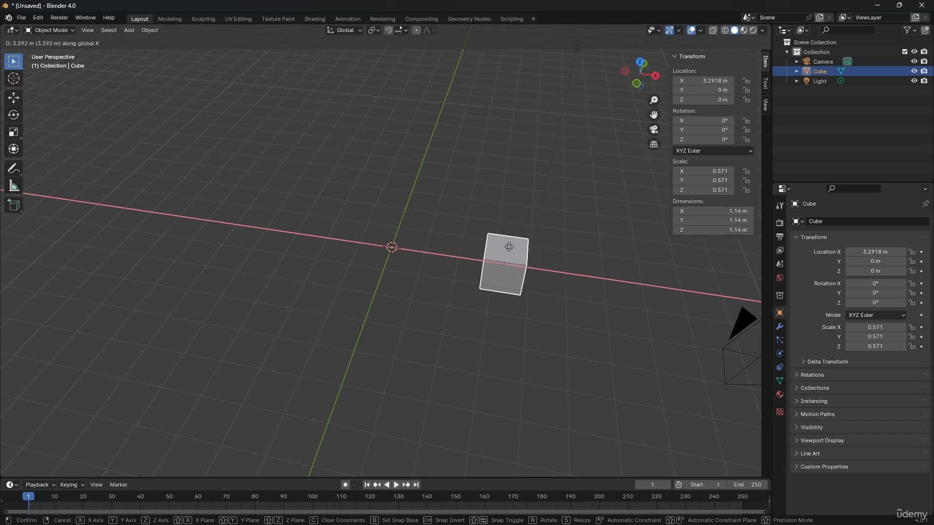
pyautogui.press('3')
pyautogui.press('Return')
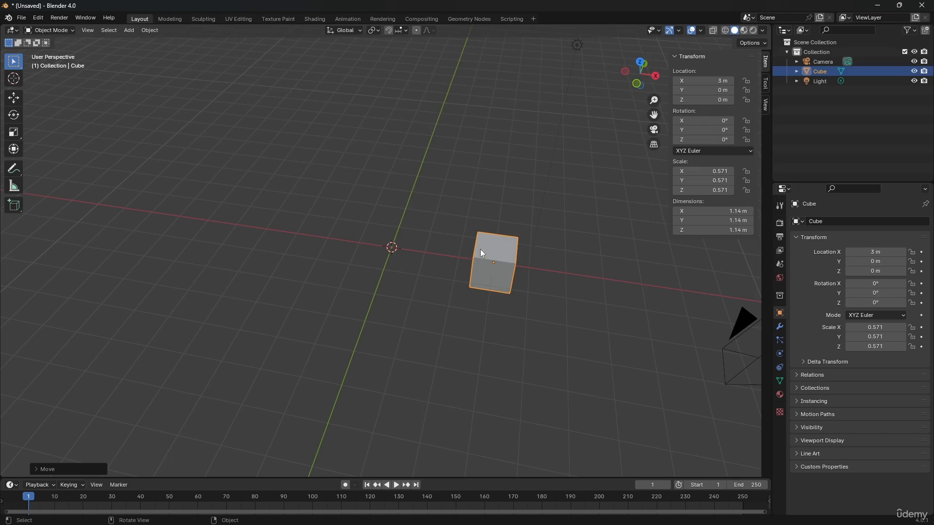
# Try rotating the cube about the X and Y axes, and rotate it exactly 45° about the global Z axis.
pyautogui.moveTo(481, 253)
pyautogui.mouseDown(button='middle')
pyautogui.moveTo(517, 269)
pyautogui.moveTo(476, 249)
pyautogui.mouseUp(button='middle')
pyautogui.scroll(2, 476, 238)
pyautogui.press('r')
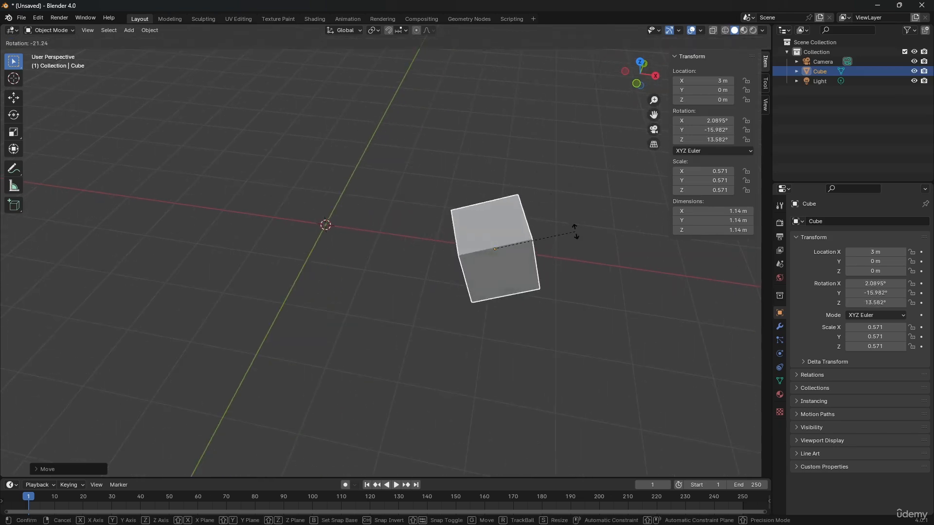
pyautogui.press('x')
pyautogui.press('y')
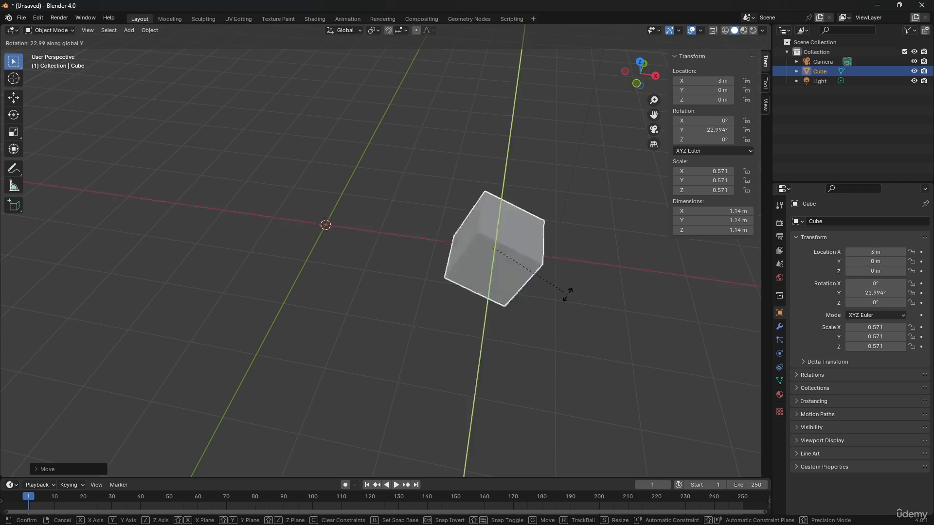
pyautogui.press('z')
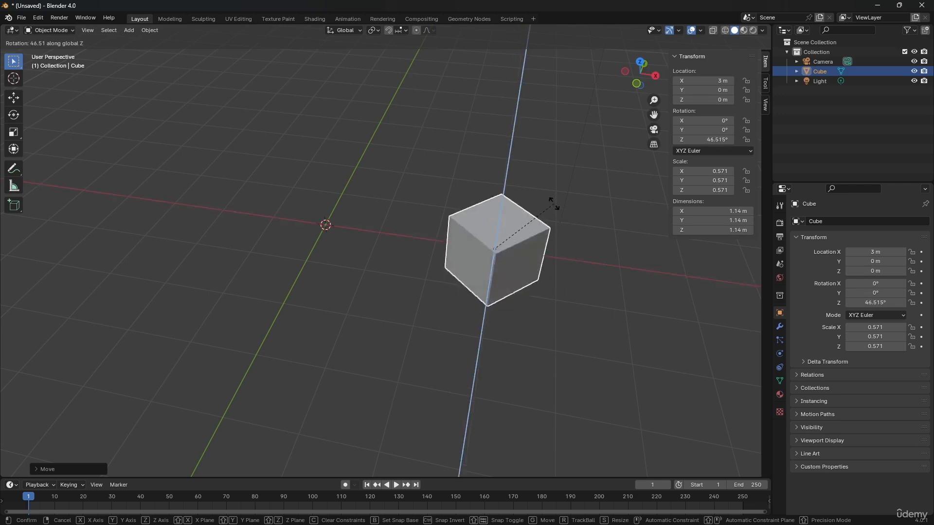
pyautogui.write('45')
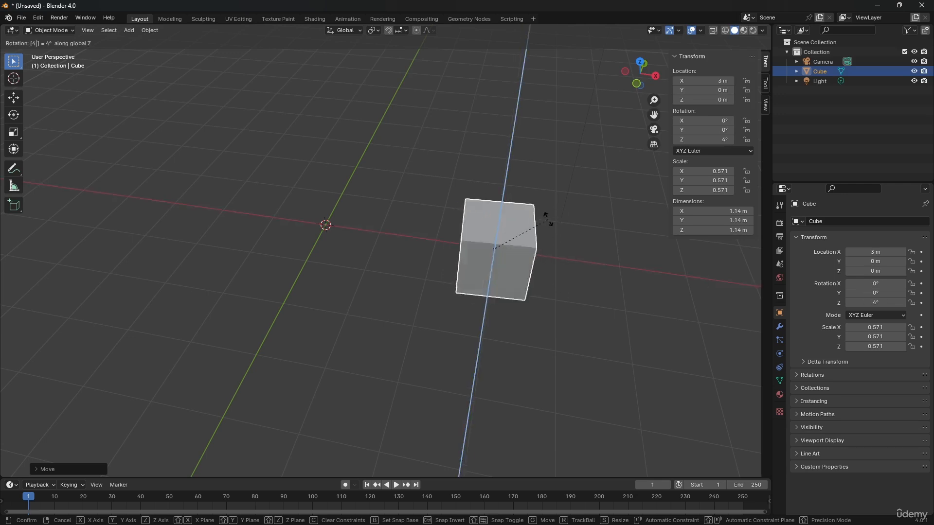
pyautogui.press('Return')
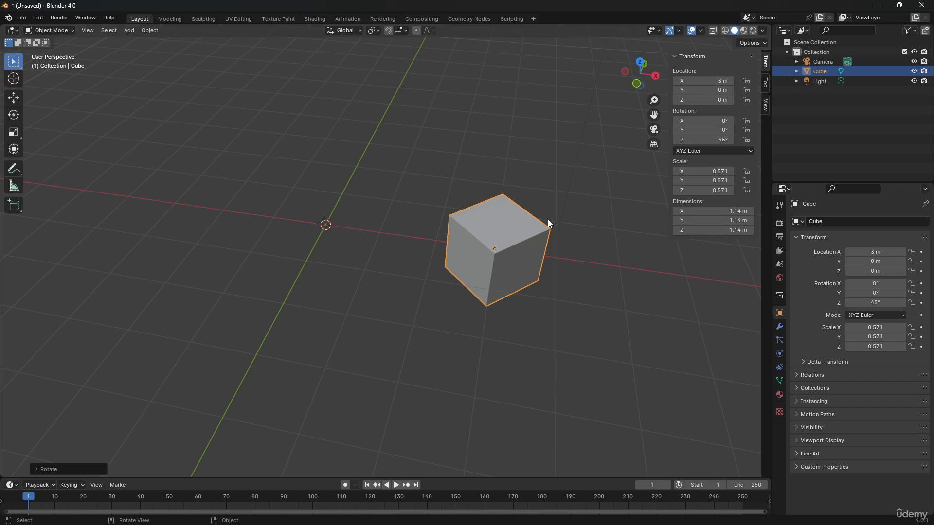
# Clear the cube's rotation and location on all axes.
pyautogui.hotkey('alt', 'r')
pyautogui.hotkey('alt', 'g')
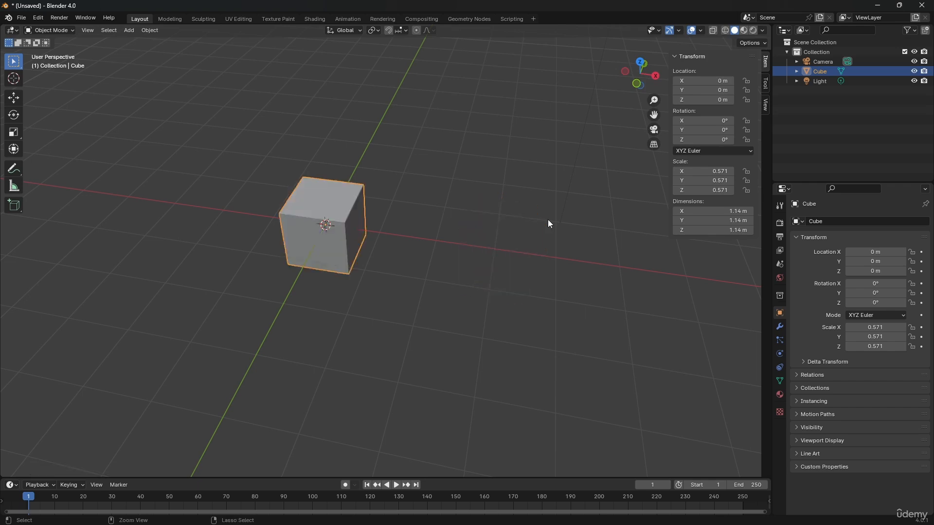
# Try scaling the cube uniformly and along the X, Y and Z axes in turn, and cancel the scaling.
pyautogui.moveTo(369, 183); pyautogui.dragTo(363, 182, button='middle')
pyautogui.press('s')
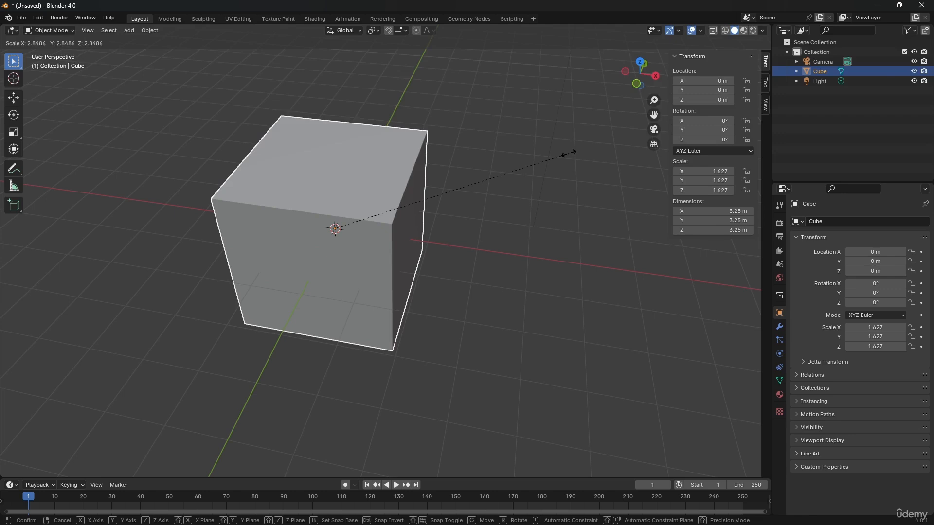
pyautogui.press('x')
pyautogui.press('y')
pyautogui.press('z')
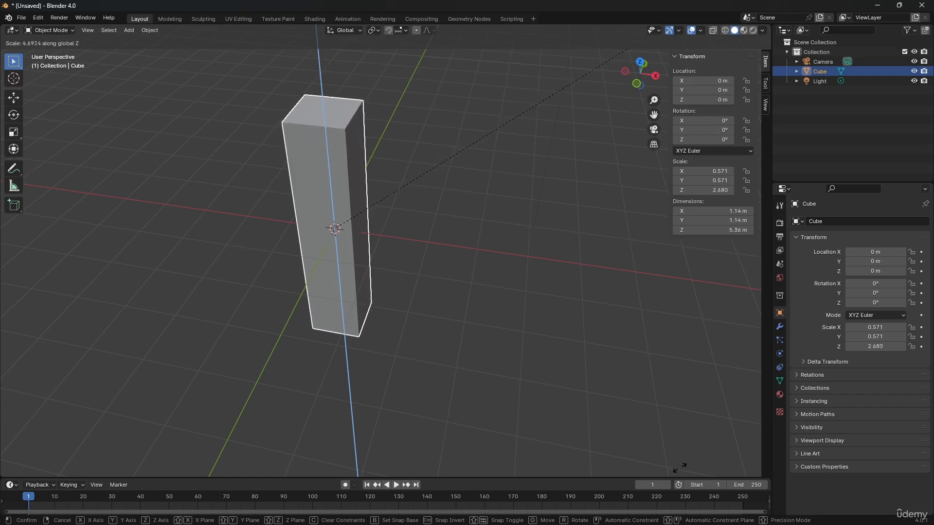
pyautogui.rightClick(471, 235)
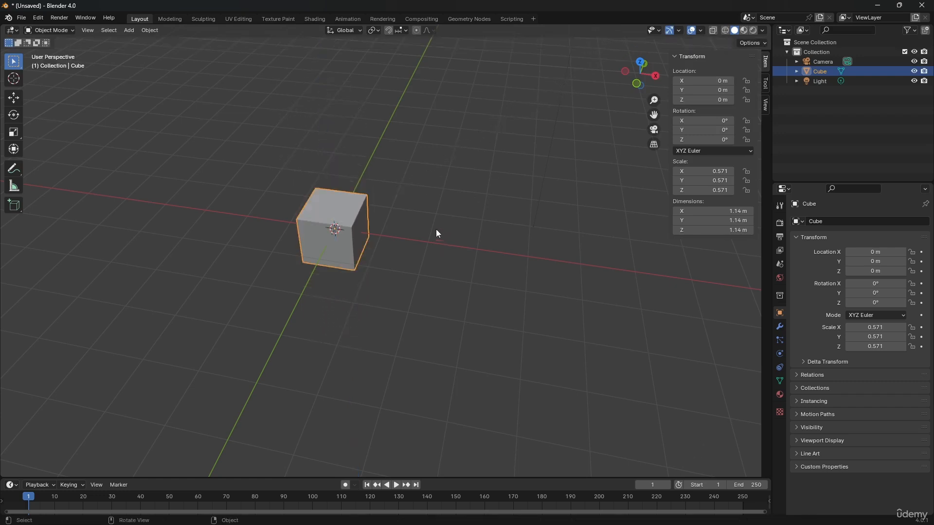
# Reselect the cube, move it freely to about X 7.29 m, Y 3.16 m, Z 1.49 m, and clear its location.
pyautogui.click(423, 211)
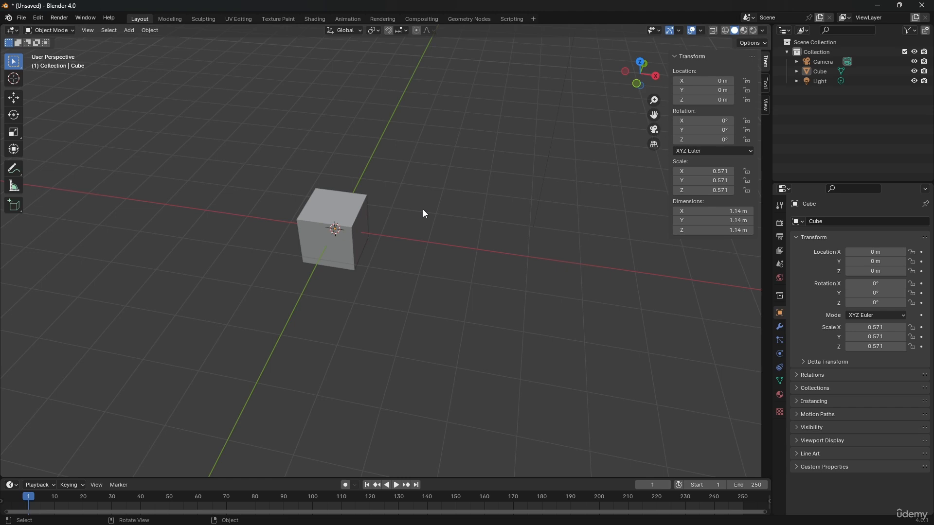
pyautogui.scroll(-3, 423, 210)
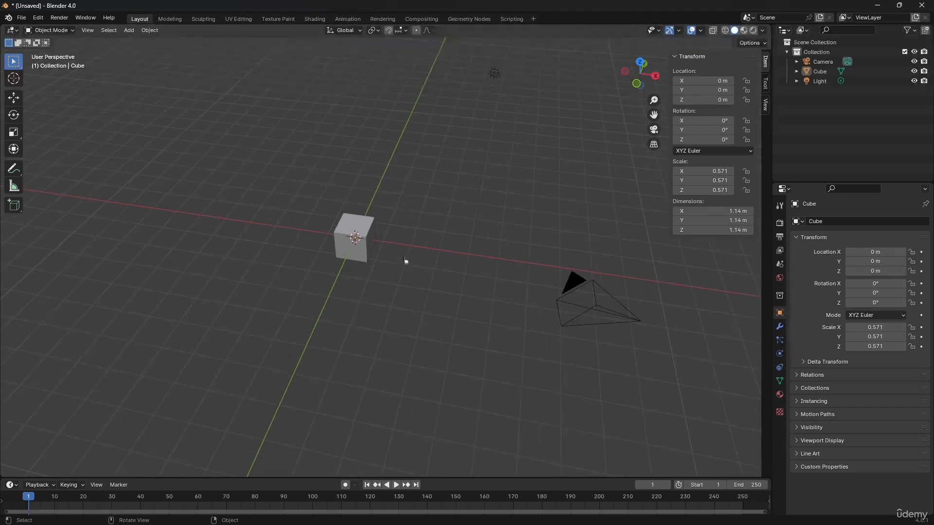
pyautogui.click(358, 231)
pyautogui.moveTo(340, 238); pyautogui.dragTo(561, 179)
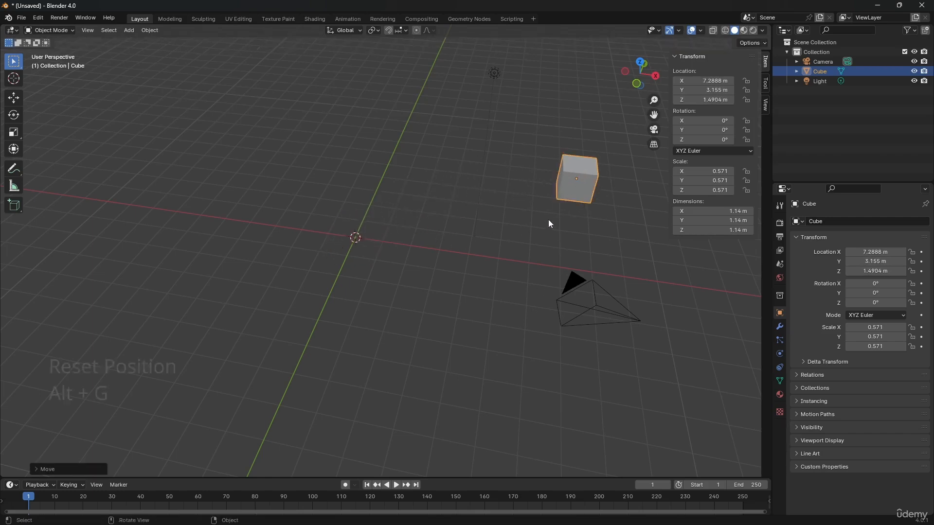
pyautogui.hotkey('alt', 'g')
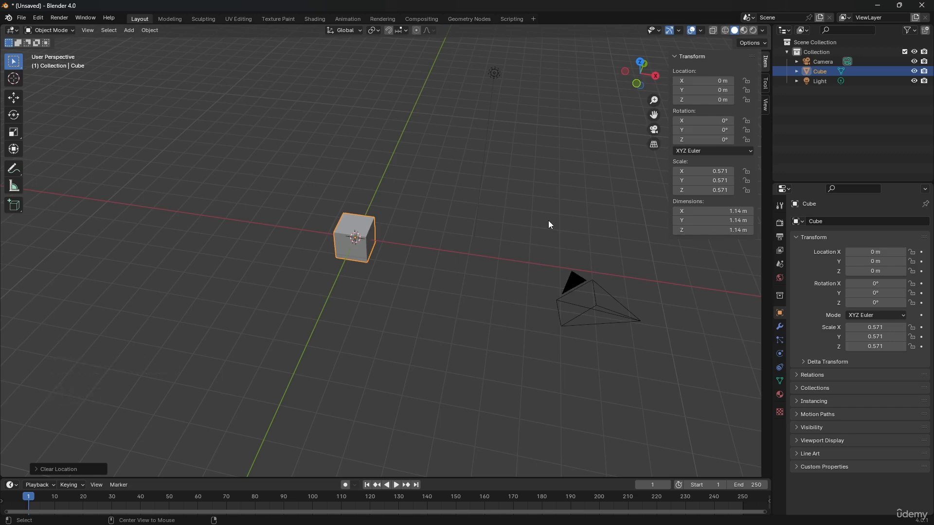
# Rotate the cube freely and clear its rotation.
pyautogui.press('r')
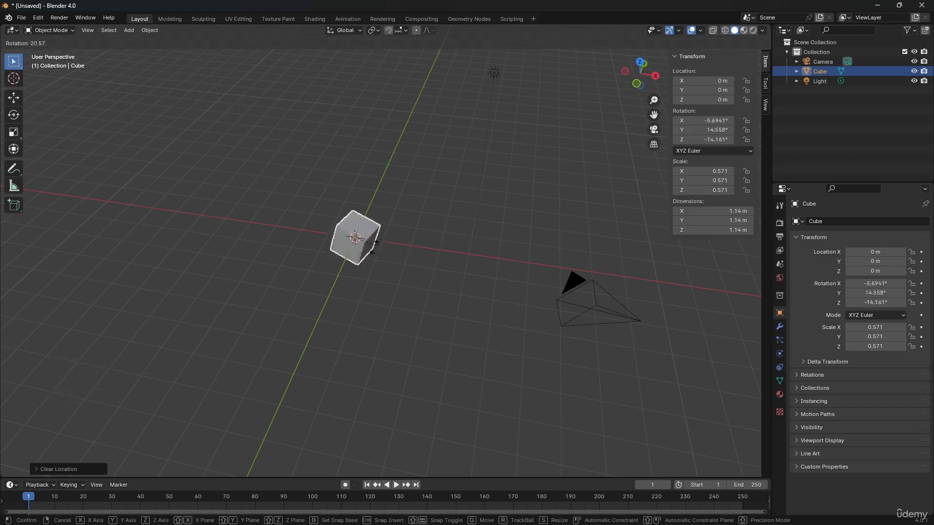
pyautogui.click(380, 281)
pyautogui.hotkey('alt', 'r')
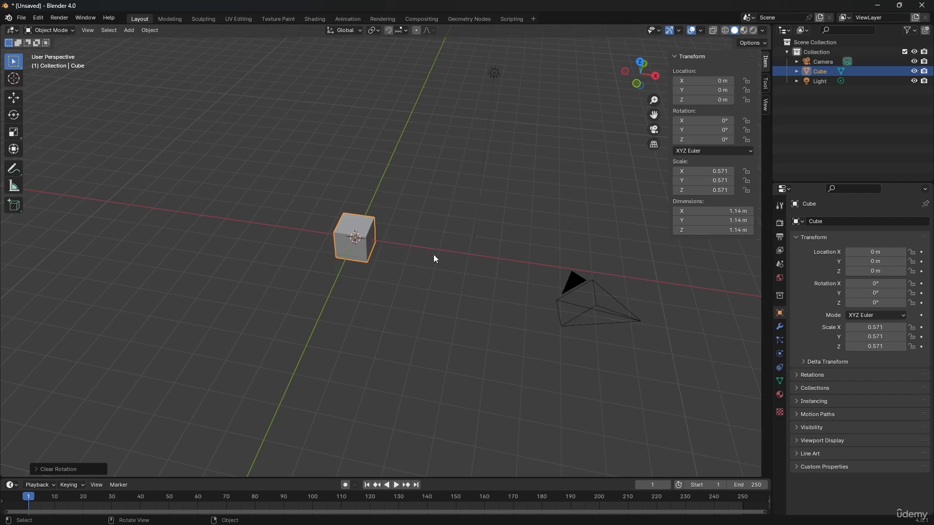
# Scale the cube up uniformly to about 1.315, and stretch it along the X axis to a scale of about 4.135.
pyautogui.press('s')
pyautogui.click(556, 243)
pyautogui.press('s')
pyautogui.press('x')
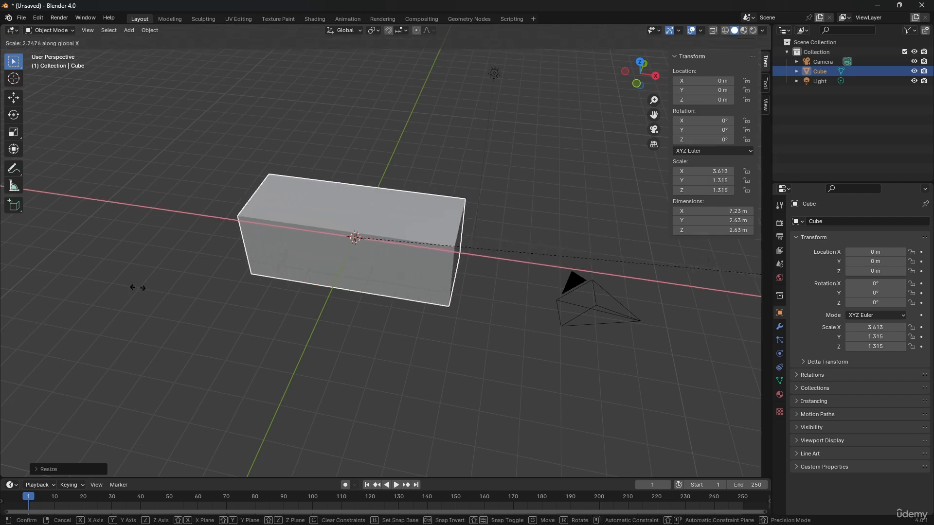
pyautogui.click(238, 275)
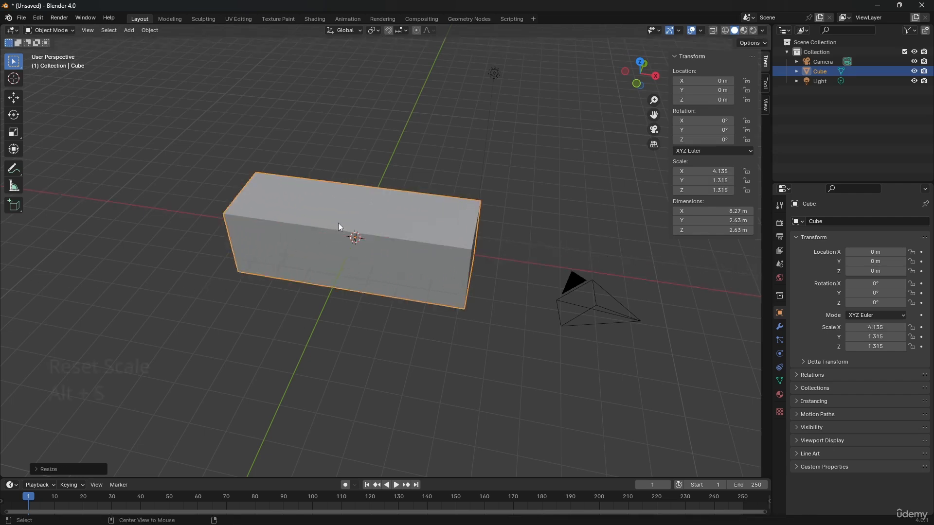
# Clear the cube's scale, select the light, and reselect the cube.
pyautogui.hotkey('alt', 's')
pyautogui.click(483, 135)
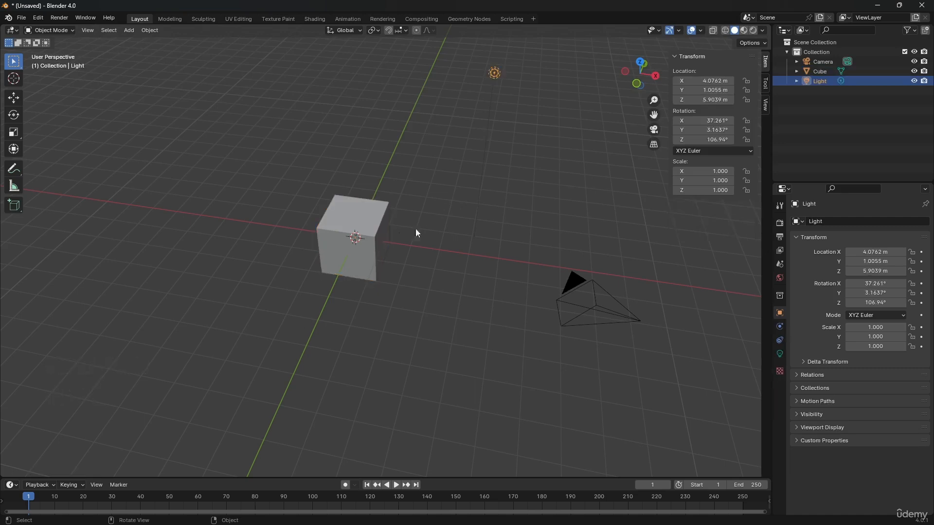
pyautogui.click(382, 232)
pyautogui.rightClick(707, 83)
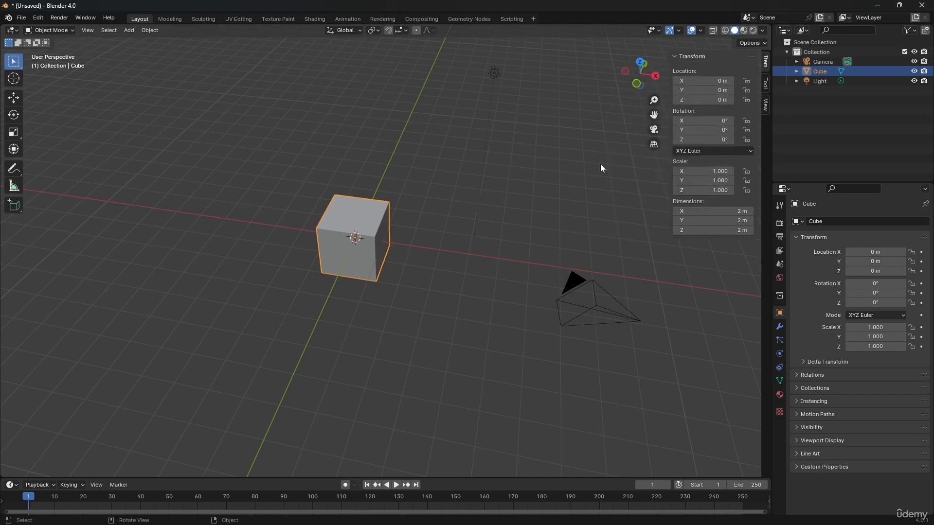
# Set the cube's scale to 3 on the X, Y and Z axes at once.
pyautogui.moveTo(299, 240); pyautogui.dragTo(329, 224, button='middle')
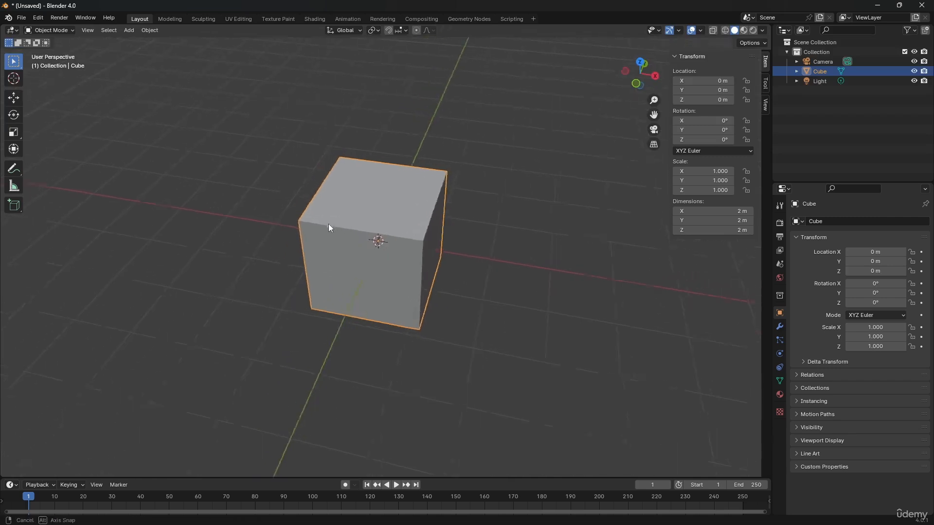
pyautogui.scroll(3, 328, 224)
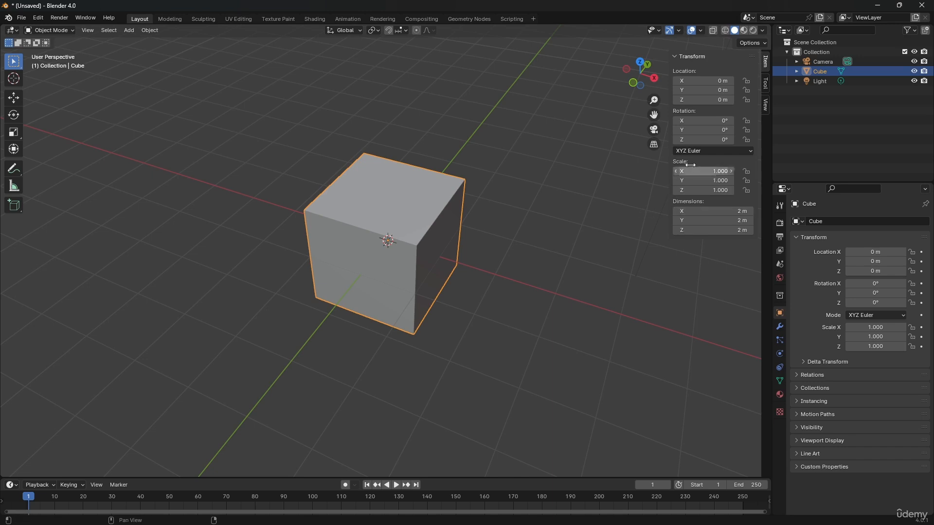
pyautogui.moveTo(691, 171); pyautogui.dragTo(691, 190)
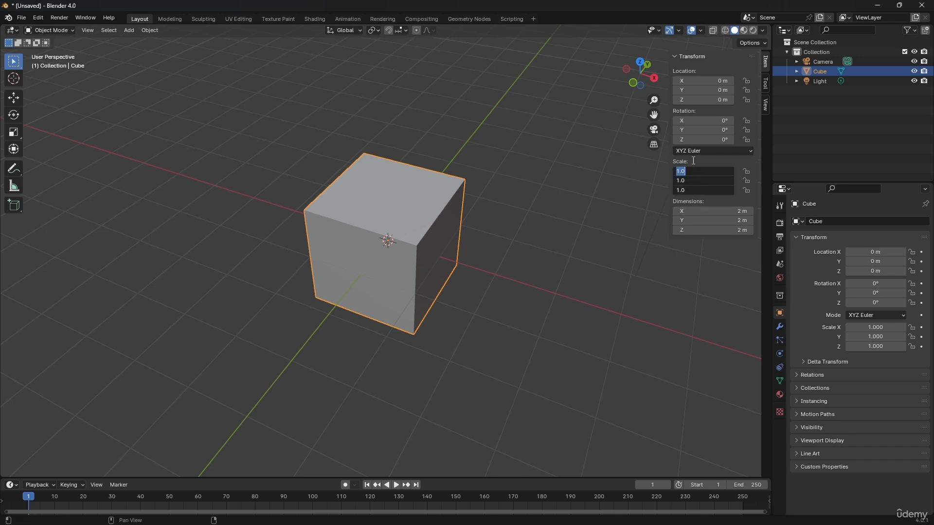
pyautogui.write('3')
pyautogui.press('Return')
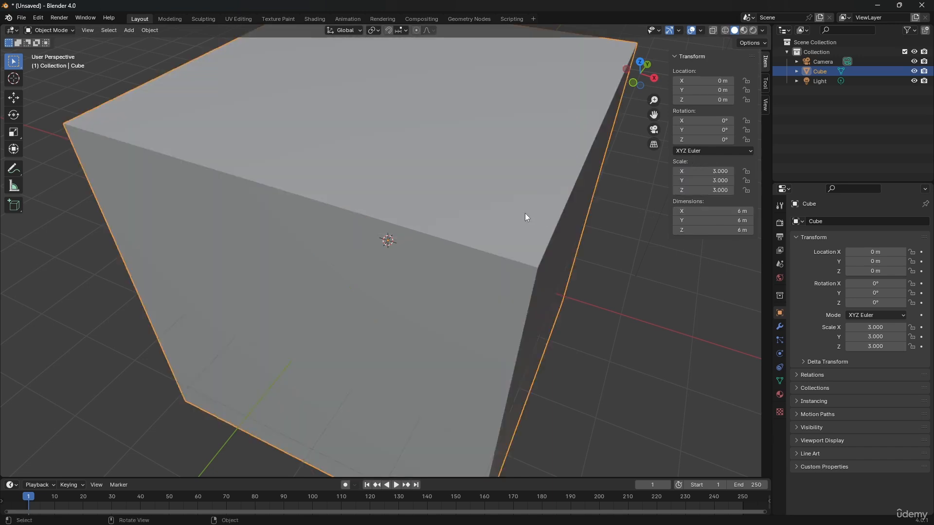
# Set the cube's X, Y and Z scale together to 1.
pyautogui.scroll(-2, 525, 214)
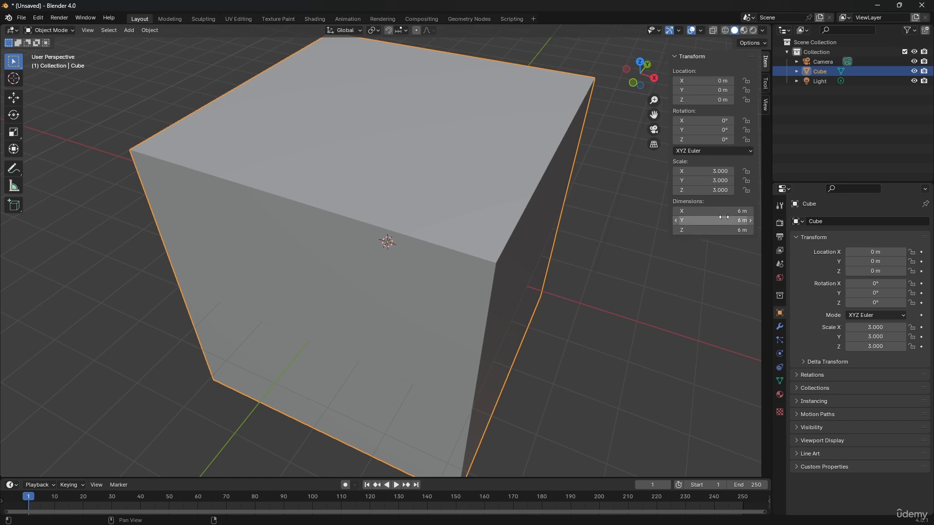
pyautogui.moveTo(710, 171); pyautogui.dragTo(710, 190)
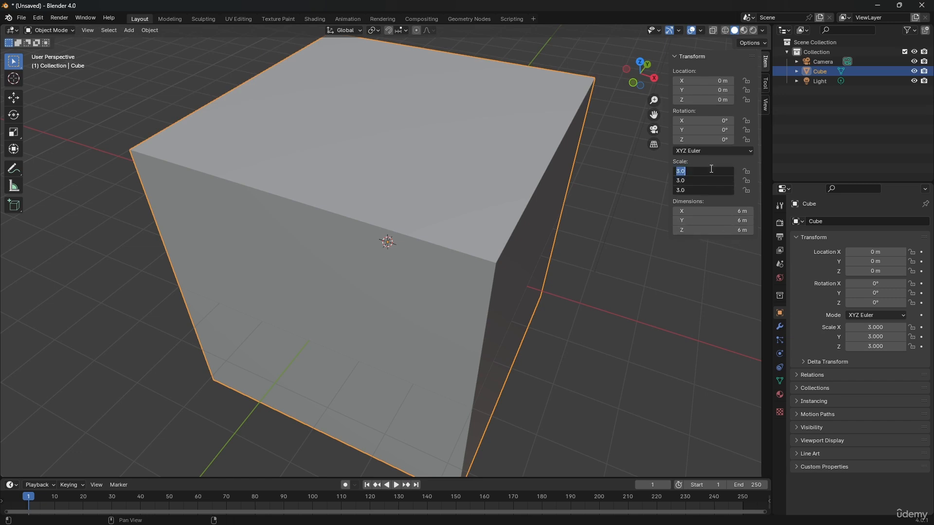
pyautogui.write('1')
pyautogui.press('Return')
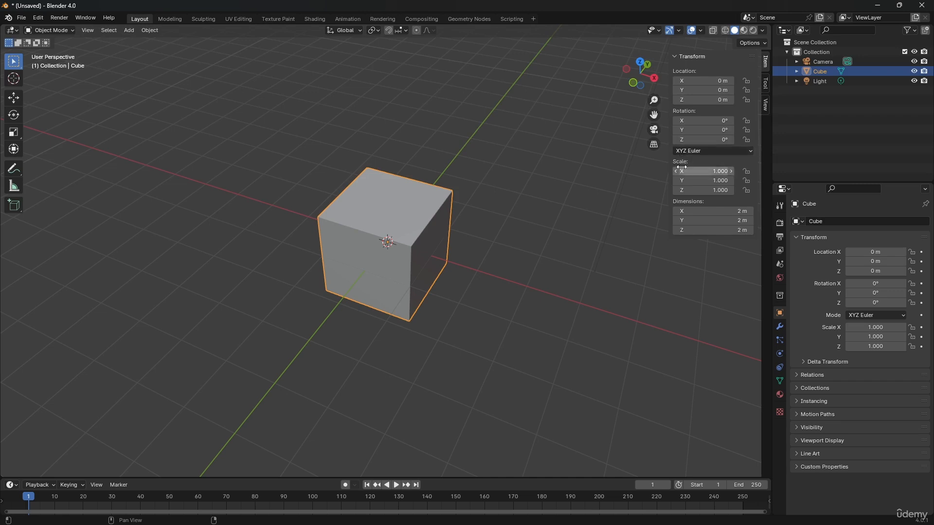
# Resize the cube to about 3.82 m along X and 0.84 m along Y, and apply its scale.
pyautogui.moveTo(695, 213); pyautogui.dragTo(696, 214)
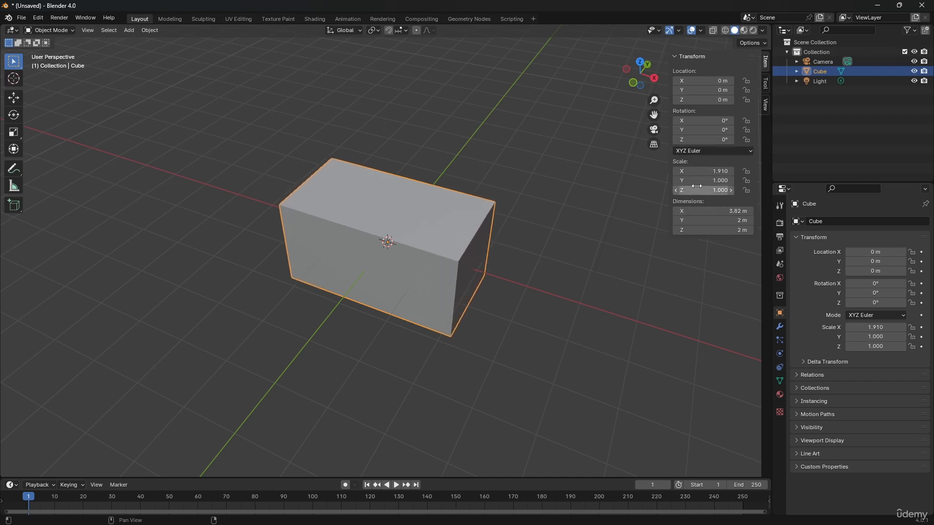
pyautogui.moveTo(697, 181)
pyautogui.mouseDown()
pyautogui.moveTo(683, 181)
pyautogui.moveTo(696, 181)
pyautogui.mouseUp()
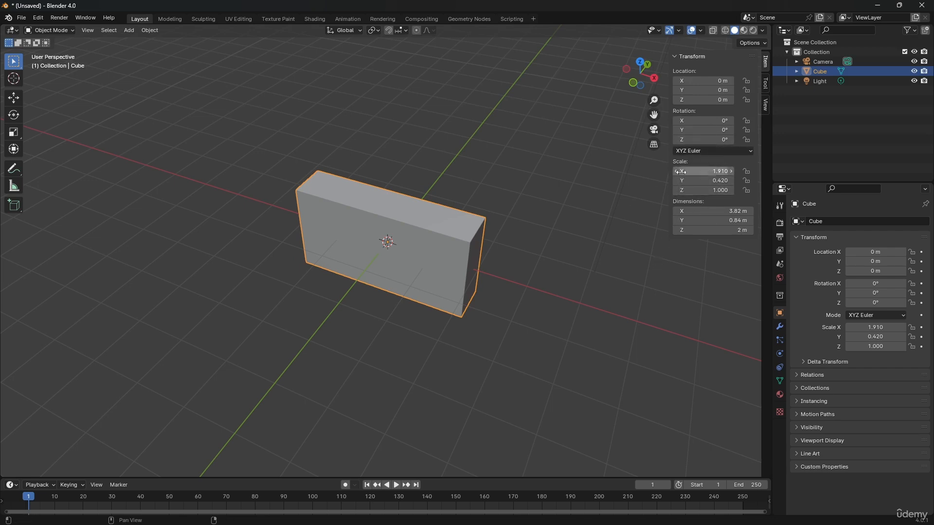
pyautogui.hotkey('ctrl', 'a')
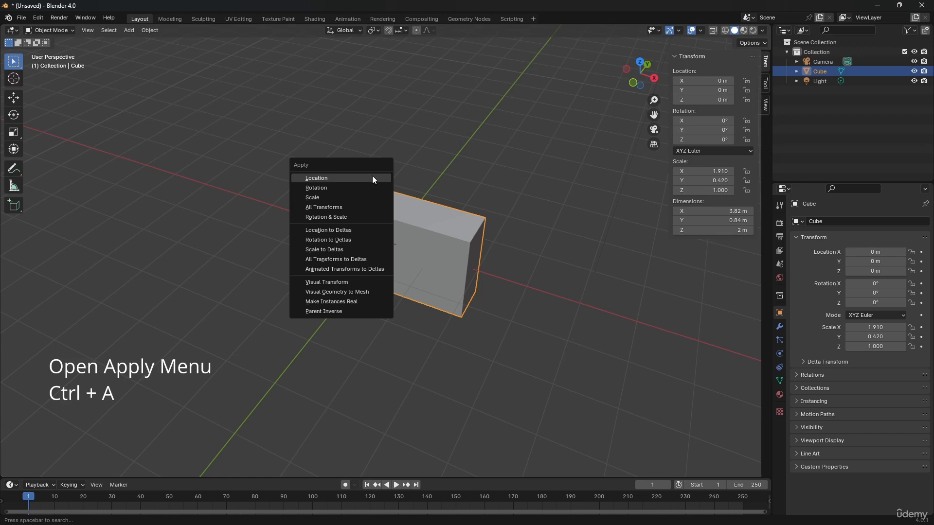
pyautogui.click(319, 198)
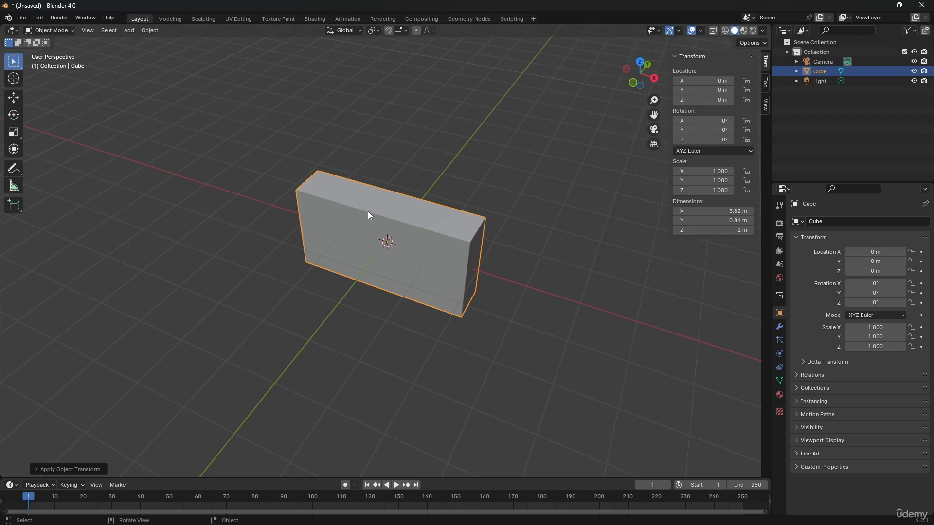
# Apply the resized cube's scale once more and deselect the cube.
pyautogui.click(154, 30)
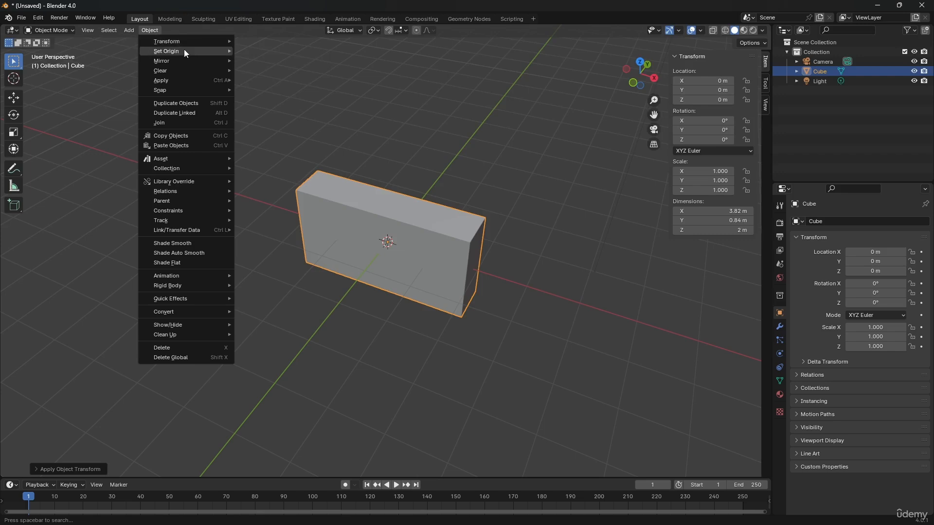
pyautogui.moveTo(190, 55)
pyautogui.moveTo(190, 85)
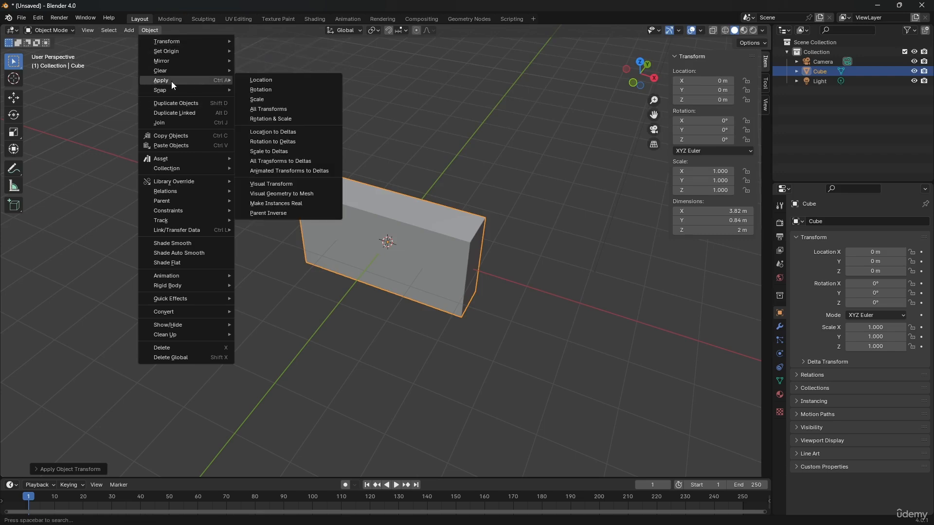
pyautogui.click(269, 99)
pyautogui.click(462, 130)
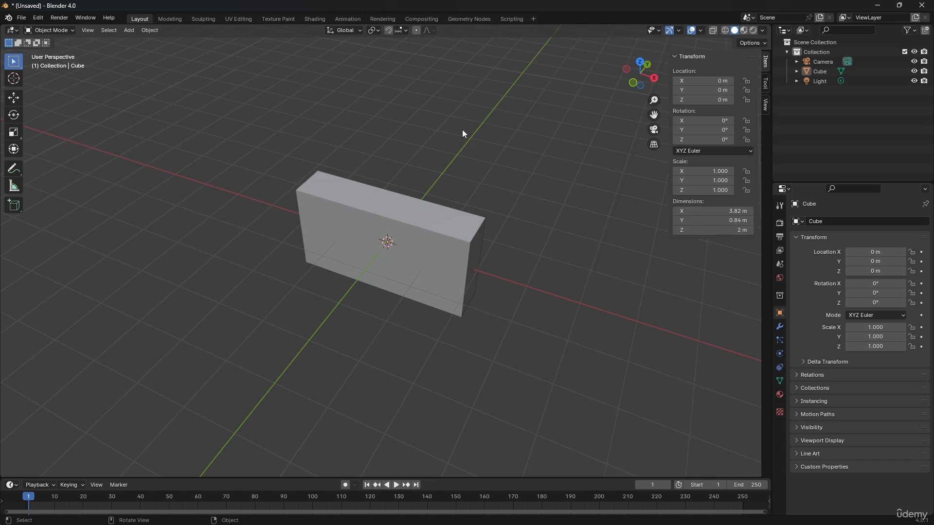